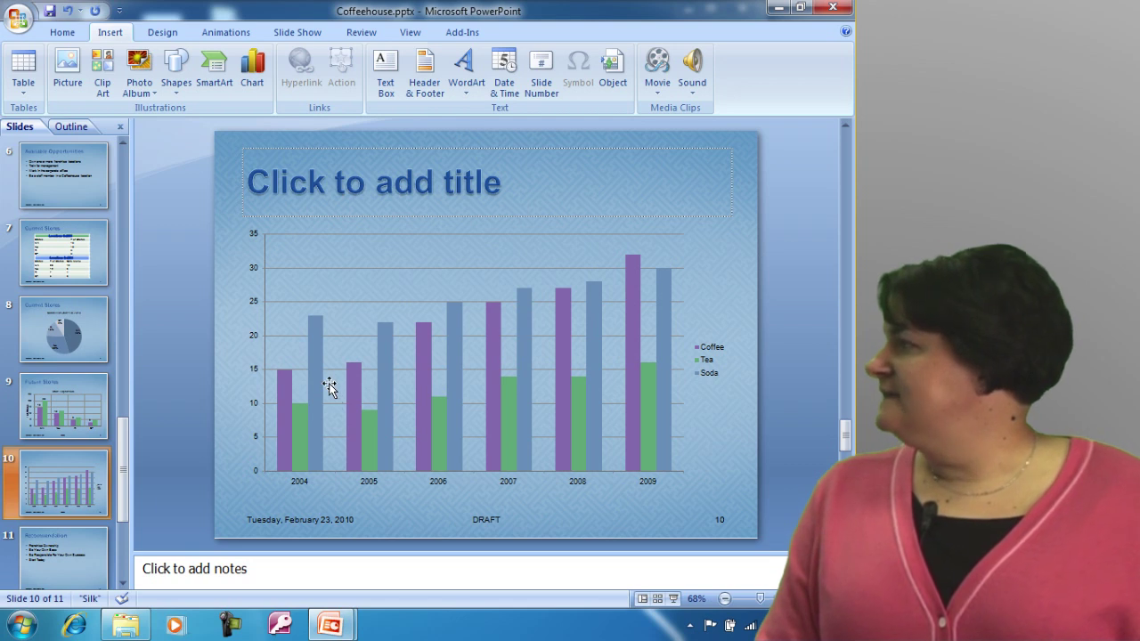
# Switch the ribbon to the View tab to show the presentation view options.
pyautogui.click(409, 33)
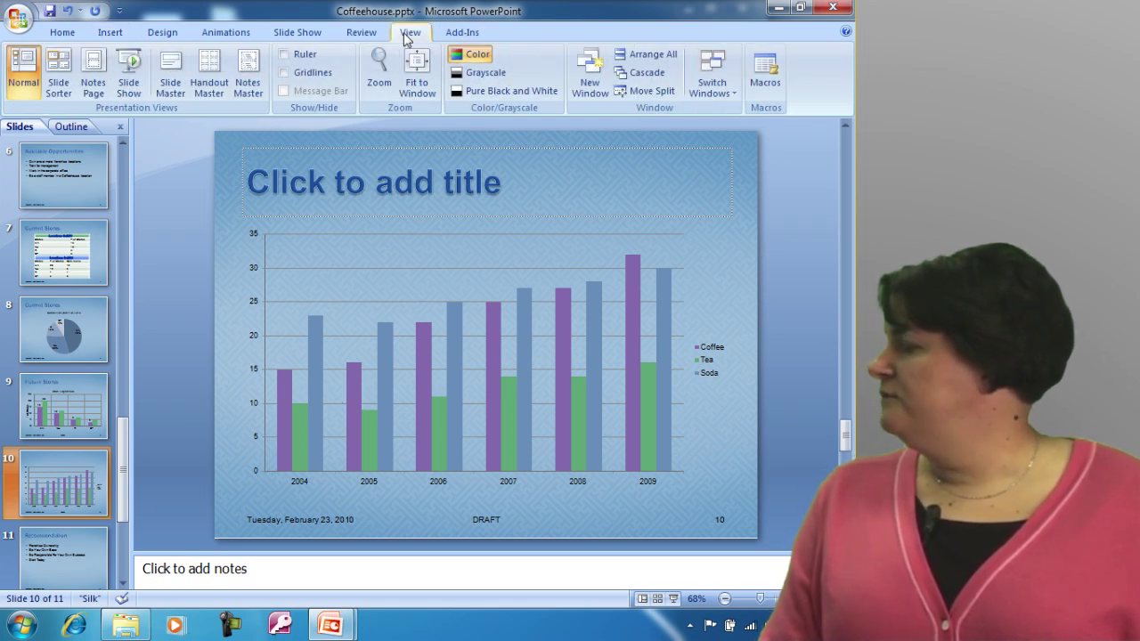
# Enter Slide Master view and select the slide-number, DRAFT and date footer placeholders together.
pyautogui.click(171, 79)
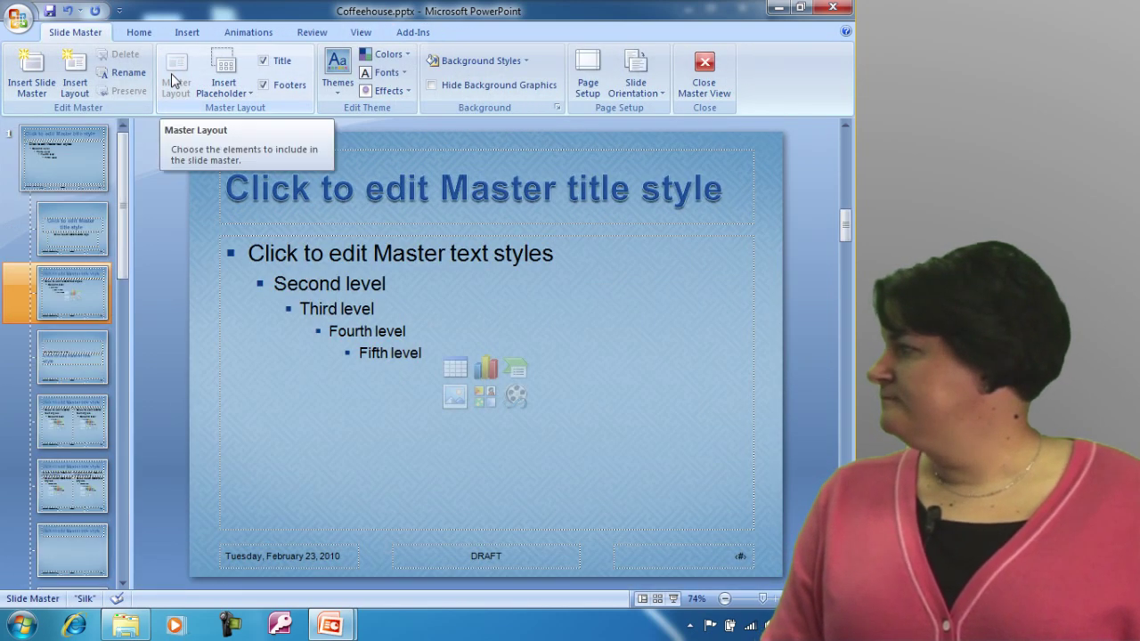
pyautogui.click(632, 568)
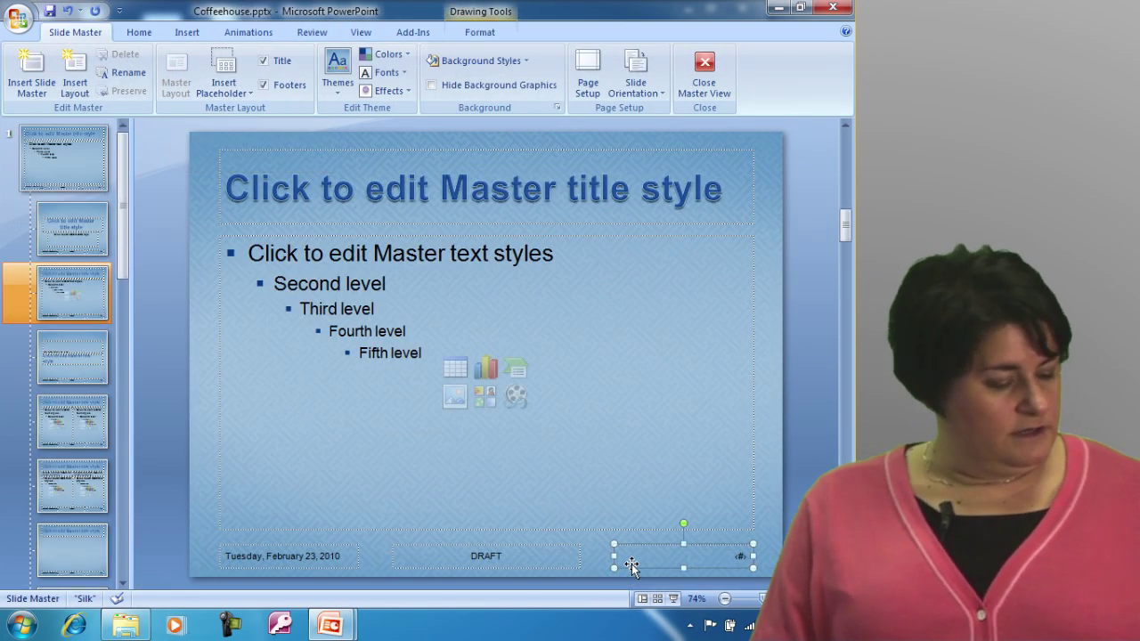
pyautogui.keyDown('shift'); pyautogui.click(503, 564); pyautogui.keyUp('shift')
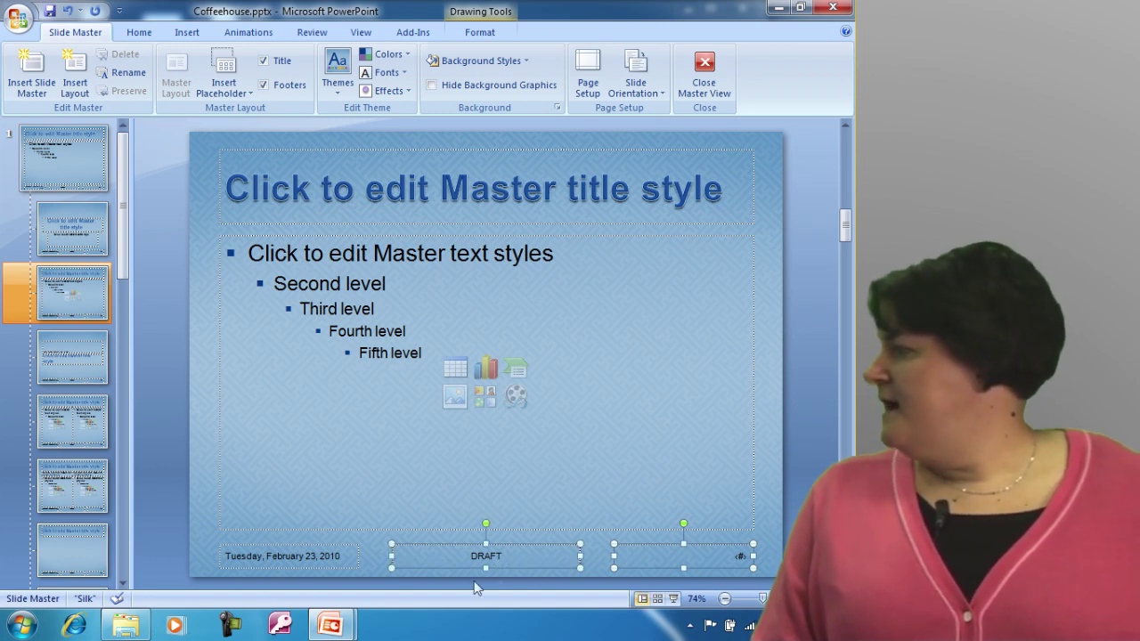
pyautogui.keyDown('shift'); pyautogui.click(335, 564); pyautogui.keyUp('shift')
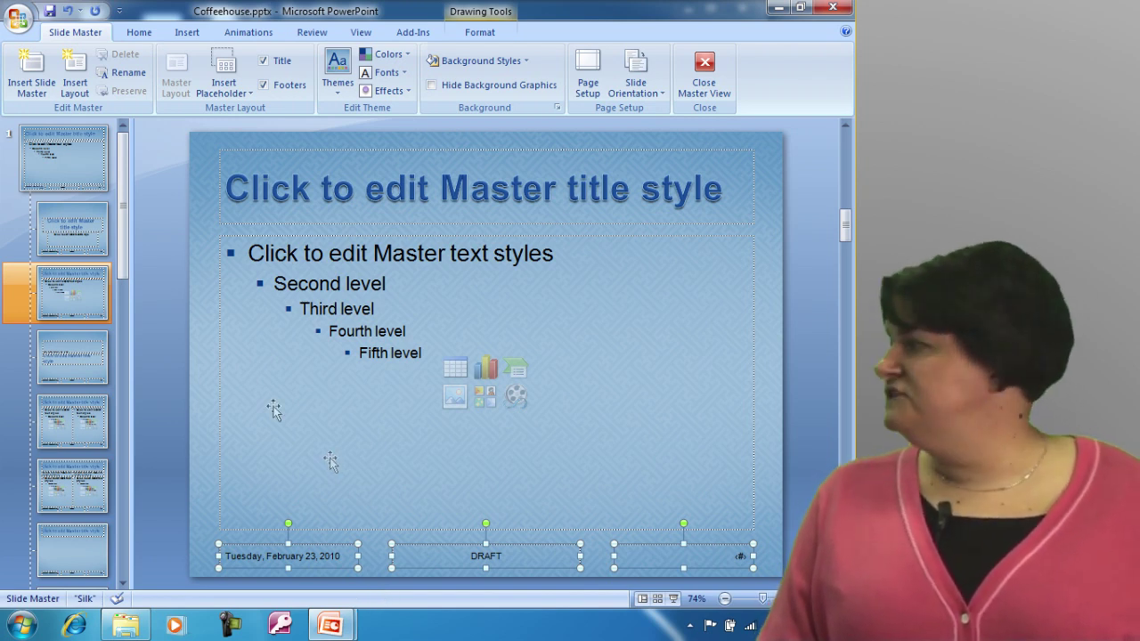
pyautogui.click(141, 32)
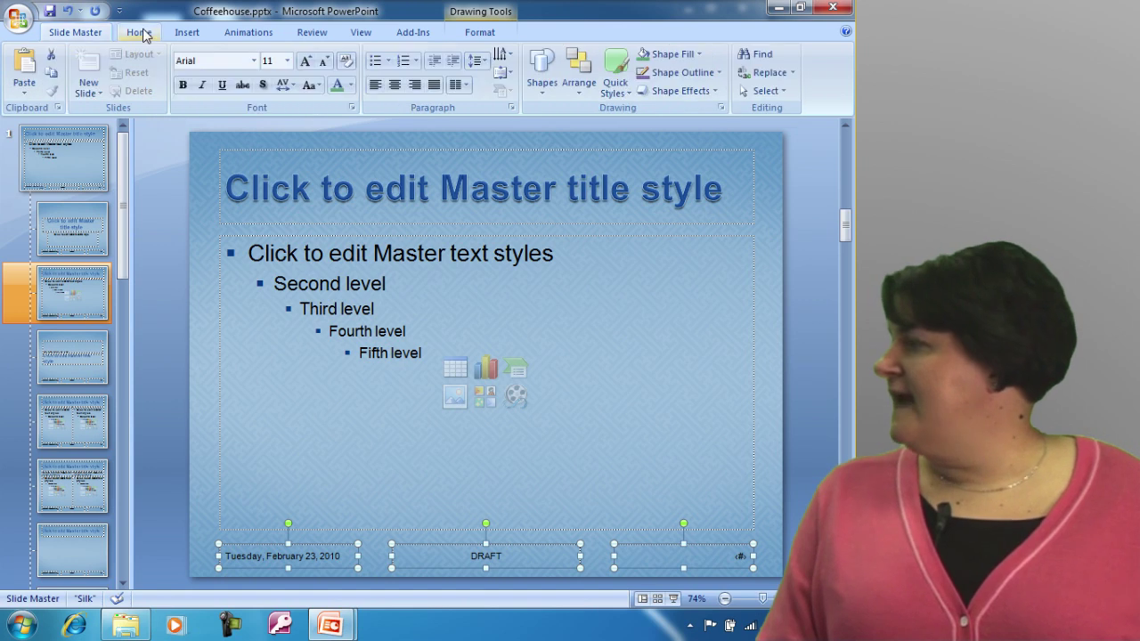
# Make the date, DRAFT and slide-number footers bold italic and nudge them back to the slide bottom.
pyautogui.click(182, 85)
pyautogui.click(202, 87)
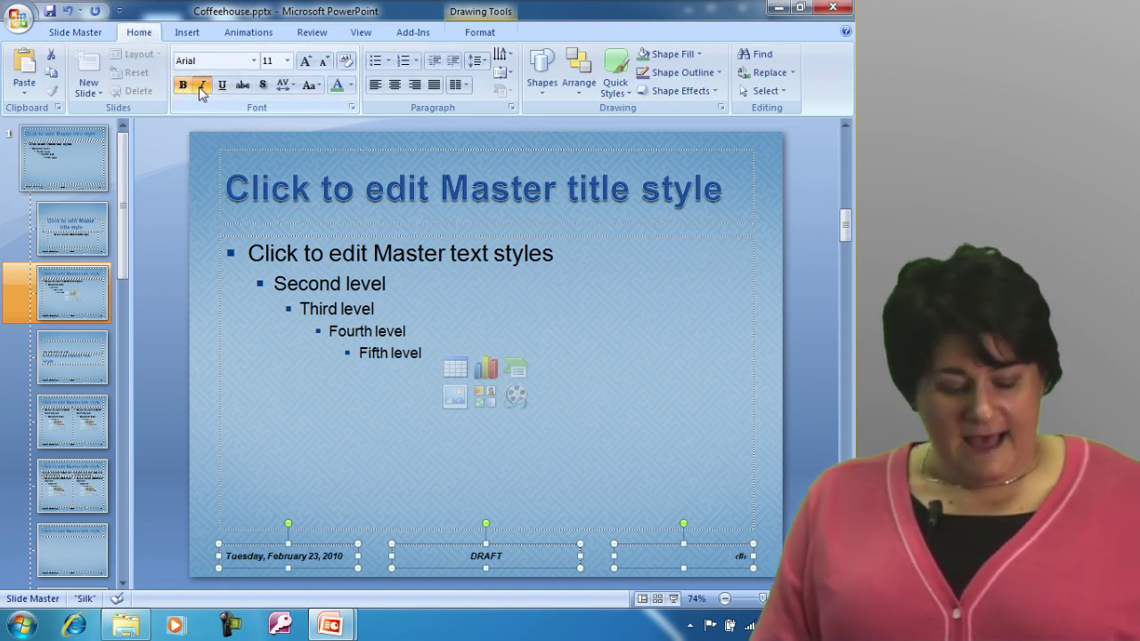
pyautogui.press('Up')
pyautogui.press('Up')
pyautogui.press('Up')
pyautogui.press('Up')
pyautogui.press('Up')
pyautogui.press('Up')
pyautogui.press('Up')
pyautogui.press('Up')
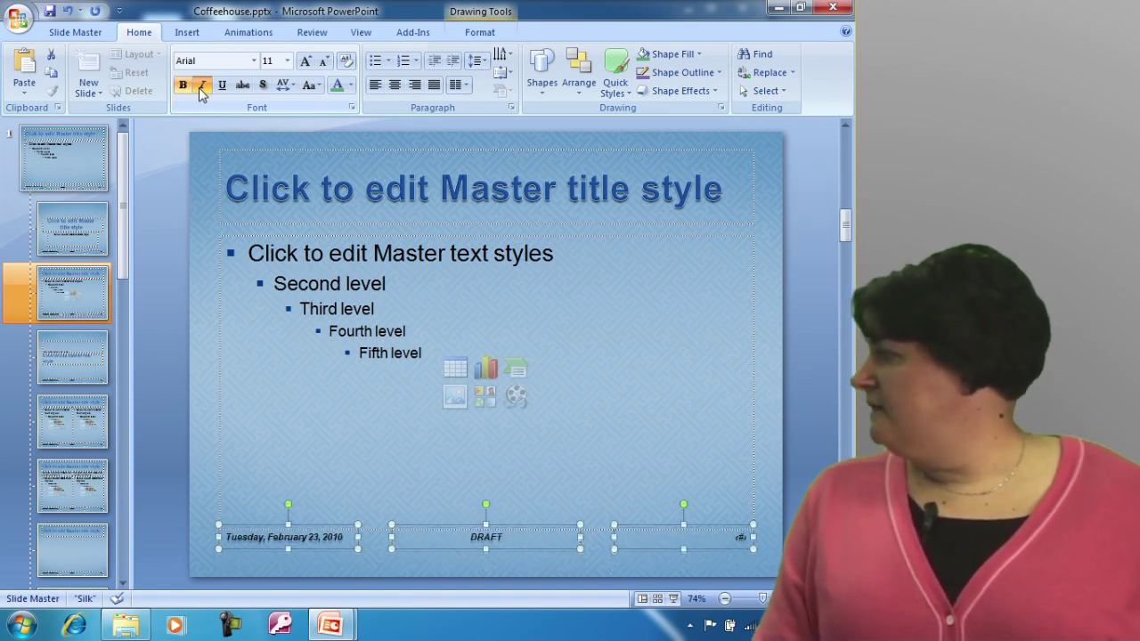
pyautogui.press('Up')
pyautogui.press('Up')
pyautogui.press('Up')
pyautogui.press('Up')
pyautogui.press('Up')
pyautogui.press('Up')
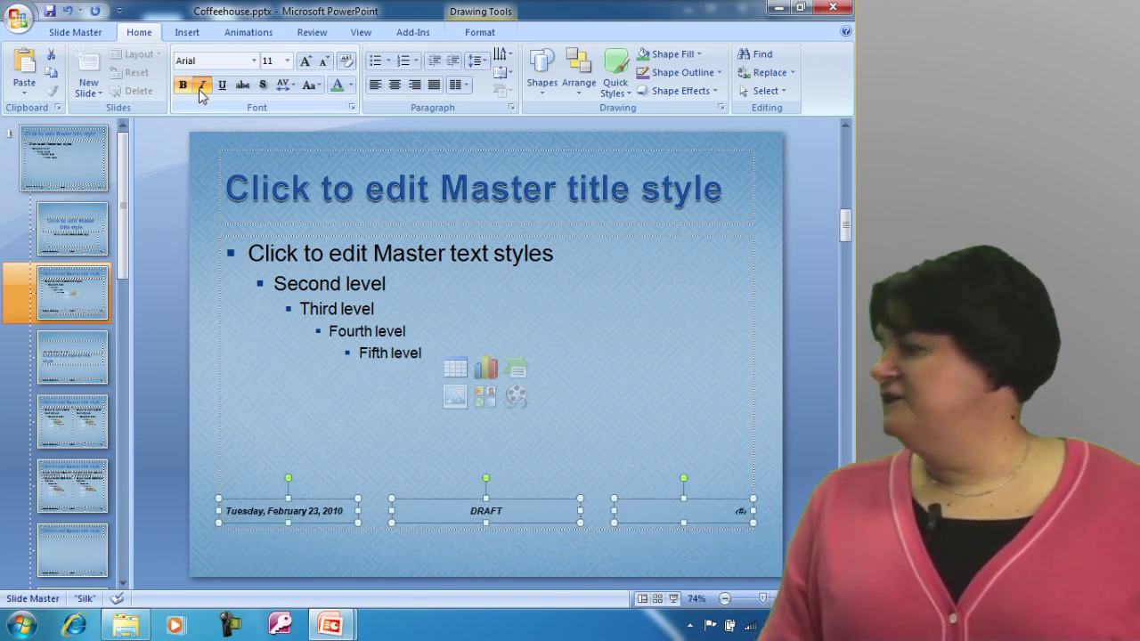
pyautogui.press('Down')
pyautogui.press('Down')
pyautogui.press('Down')
pyautogui.press('Down')
pyautogui.press('Down')
pyautogui.press('Down')
pyautogui.press('Down')
pyautogui.press('Down')
pyautogui.press('Down')
pyautogui.press('Down')
pyautogui.press('Down')
pyautogui.press('Down')
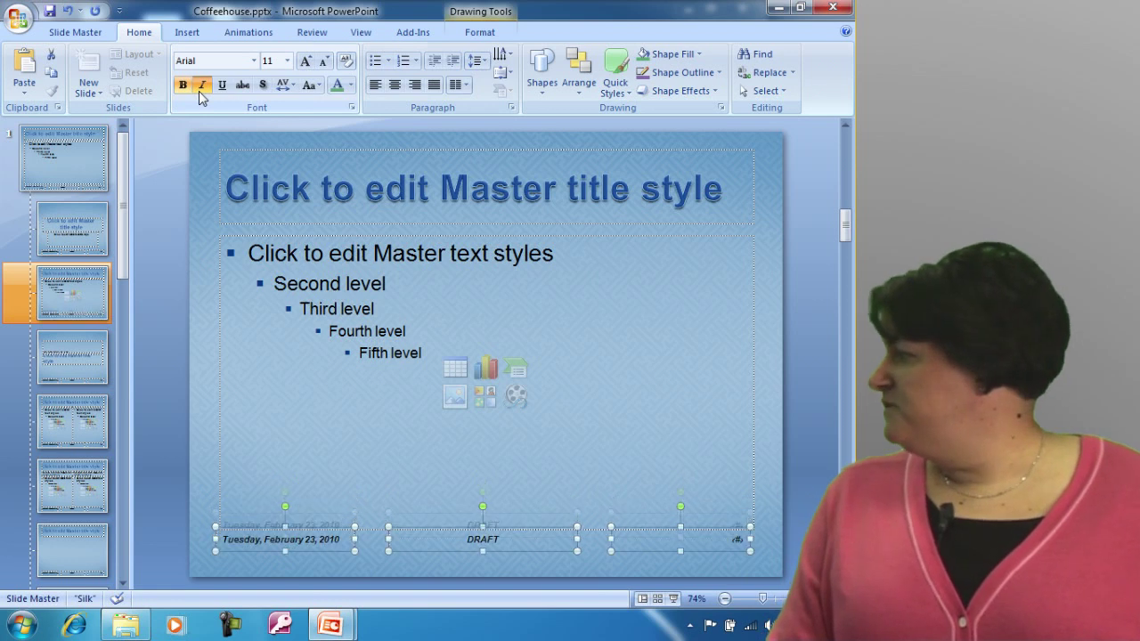
pyautogui.press('Down')
pyautogui.press('Down')
pyautogui.press('Down')
pyautogui.press('Down')
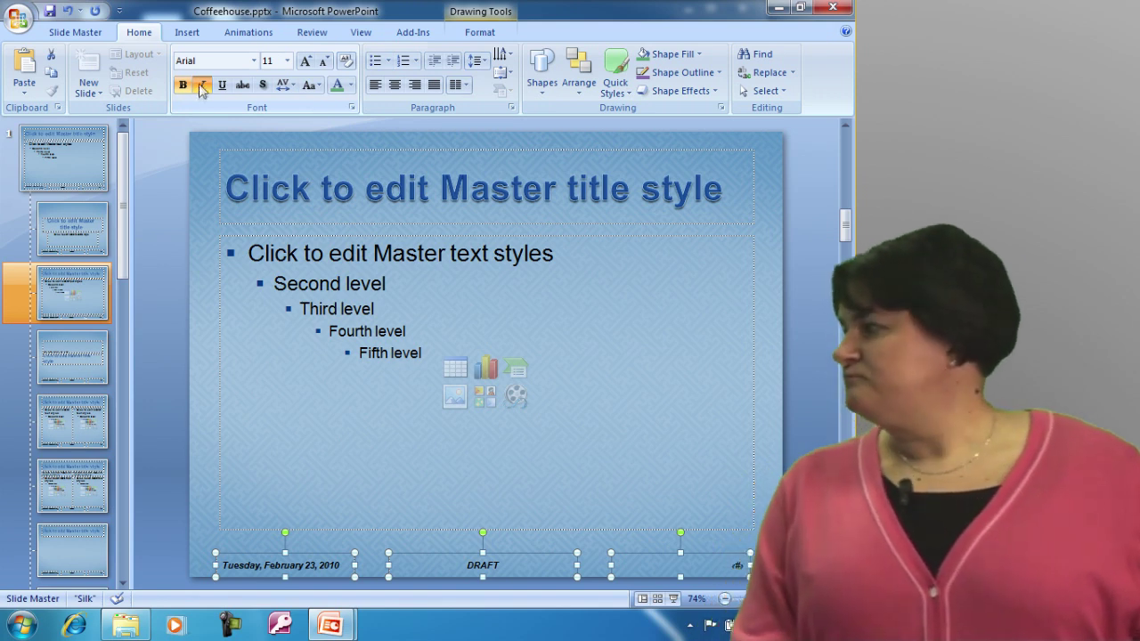
# Display the master's Title Slide layout, whose footers are still plain text.
pyautogui.click(67, 247)
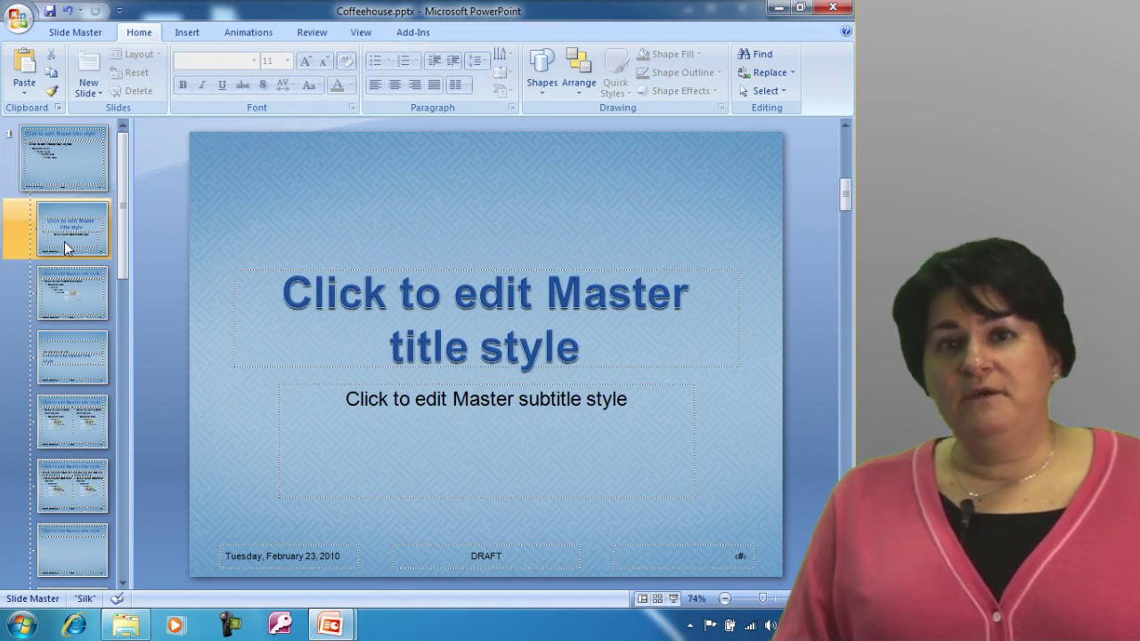
# Review the Title and Content, Section Header and Two Content layouts, then close Master View.
pyautogui.click(71, 292)
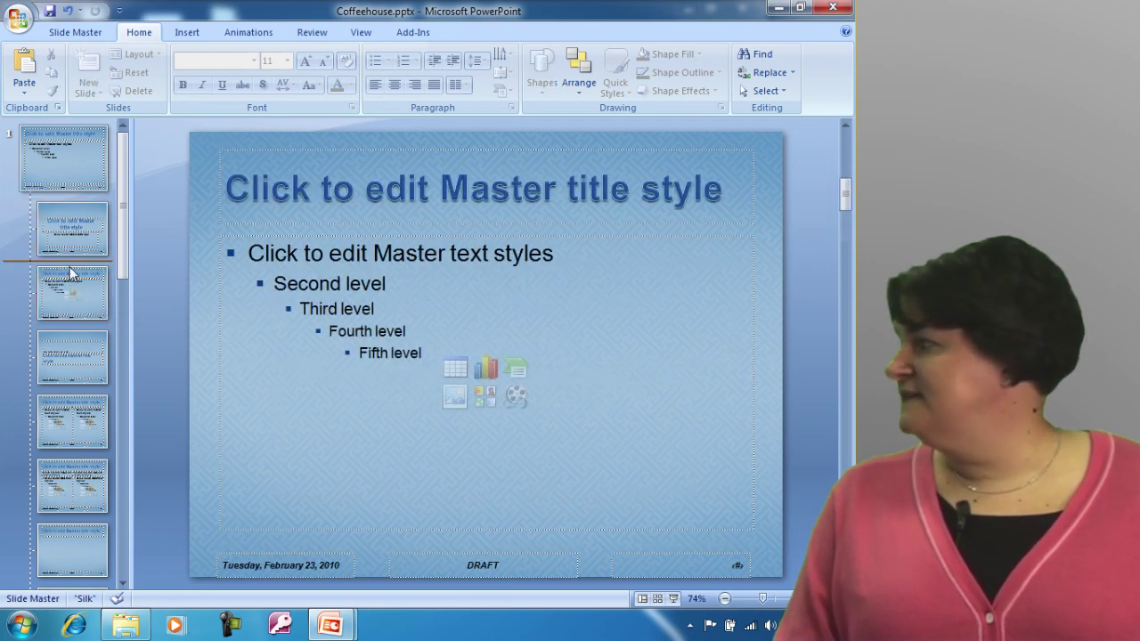
pyautogui.click(69, 242)
pyautogui.click(81, 287)
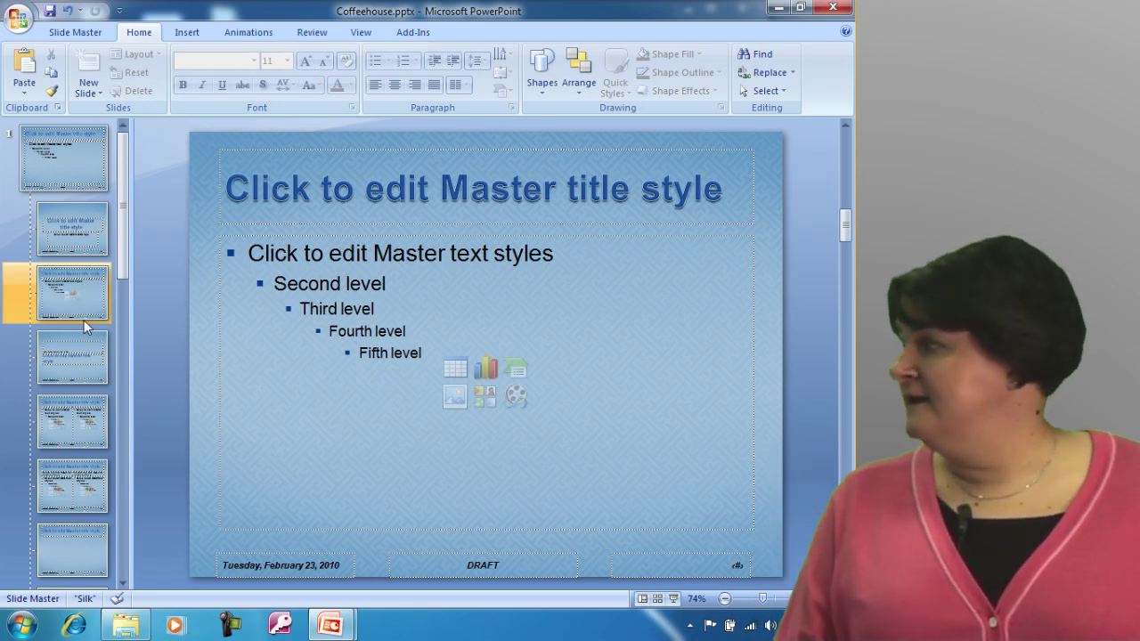
pyautogui.click(86, 356)
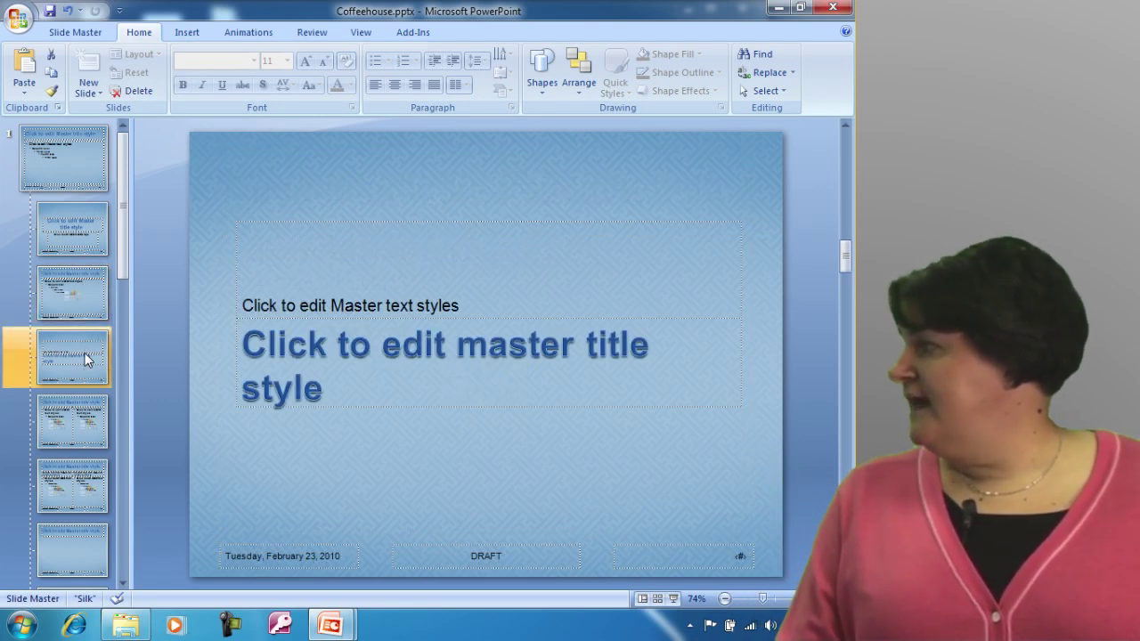
pyautogui.click(80, 432)
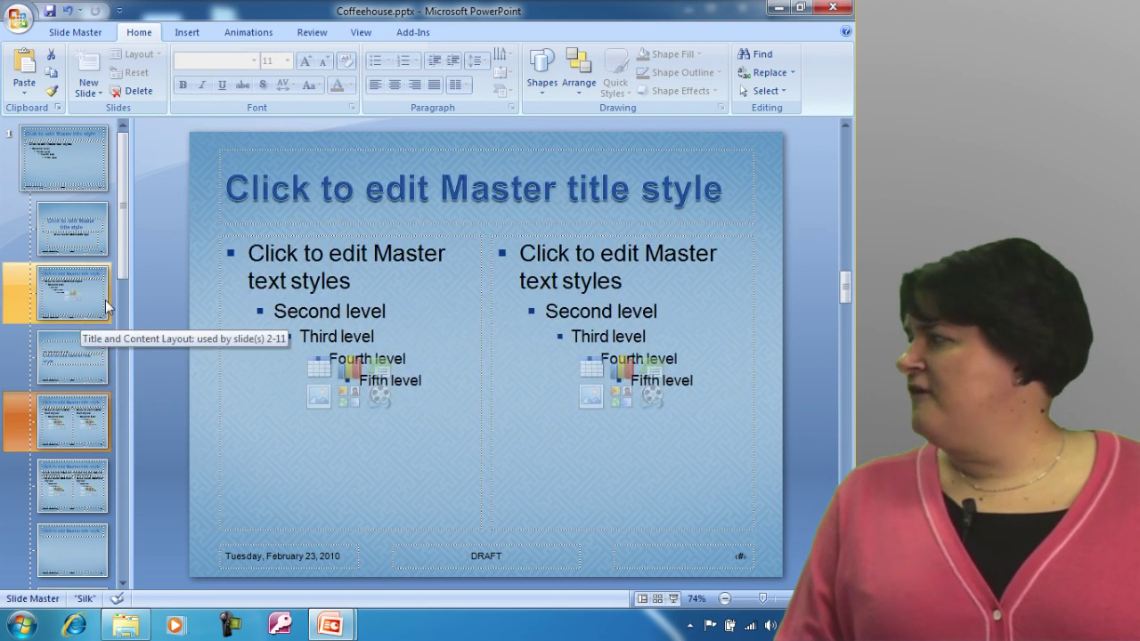
pyautogui.click(101, 33)
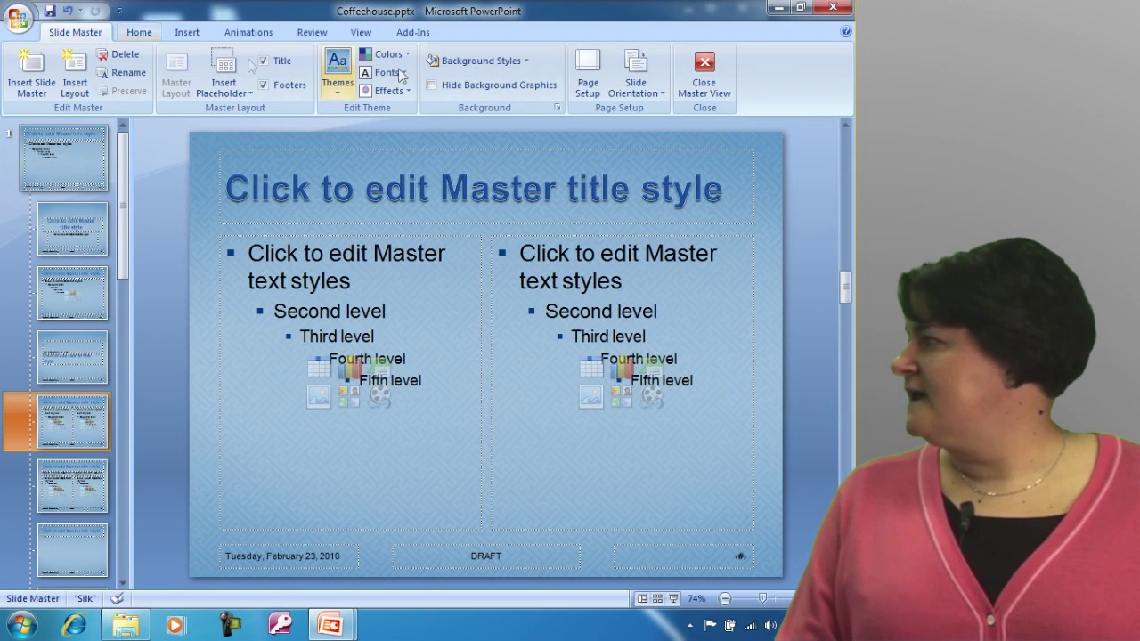
pyautogui.click(690, 67)
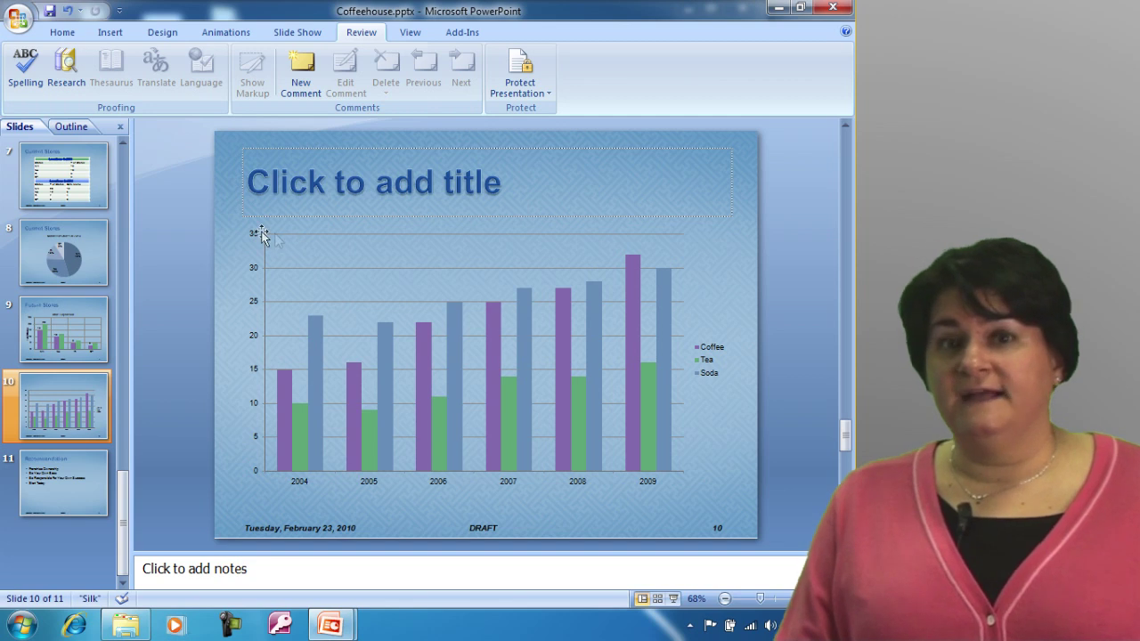
# Insert a new Title and Content slide 11 after the chart slide and review the layout gallery.
pyautogui.click(62, 33)
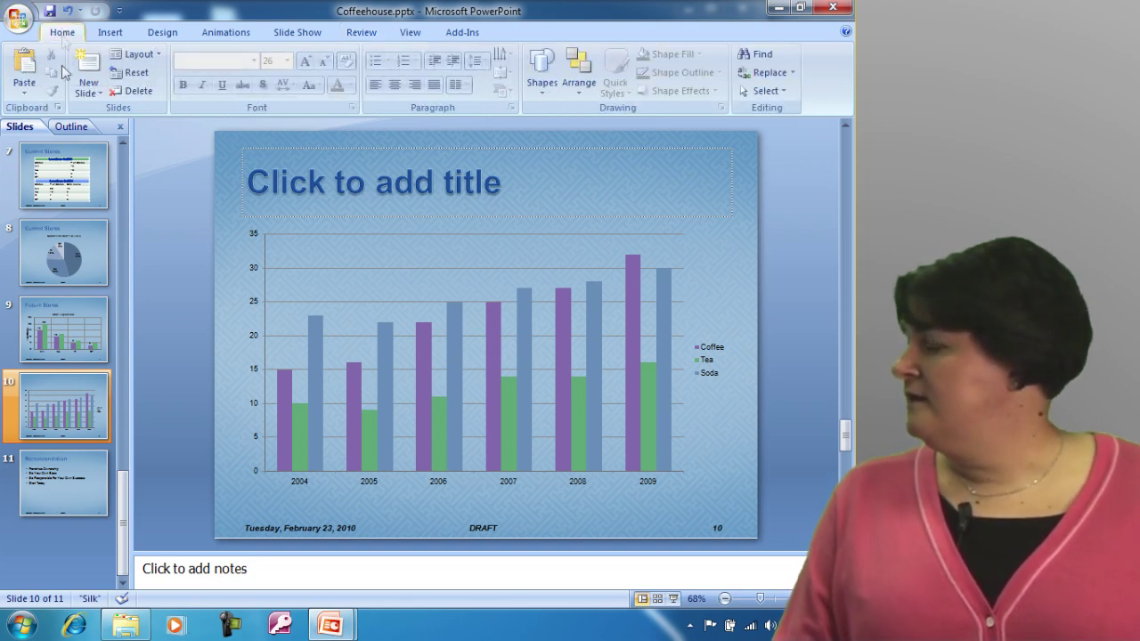
pyautogui.click(91, 71)
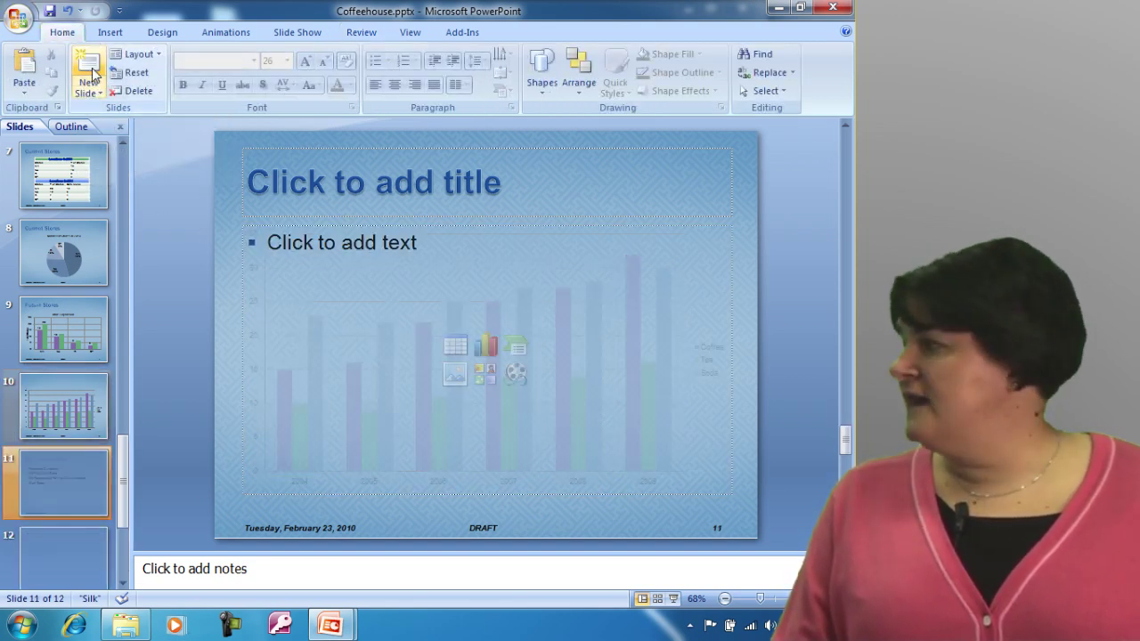
pyautogui.click(161, 57)
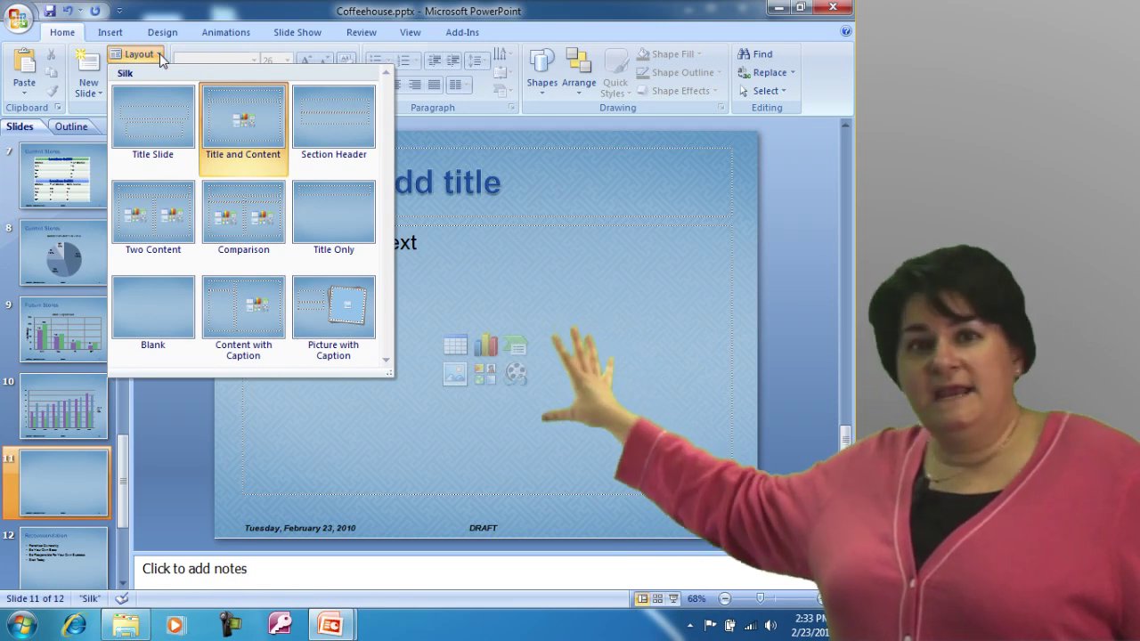
pyautogui.click(349, 33)
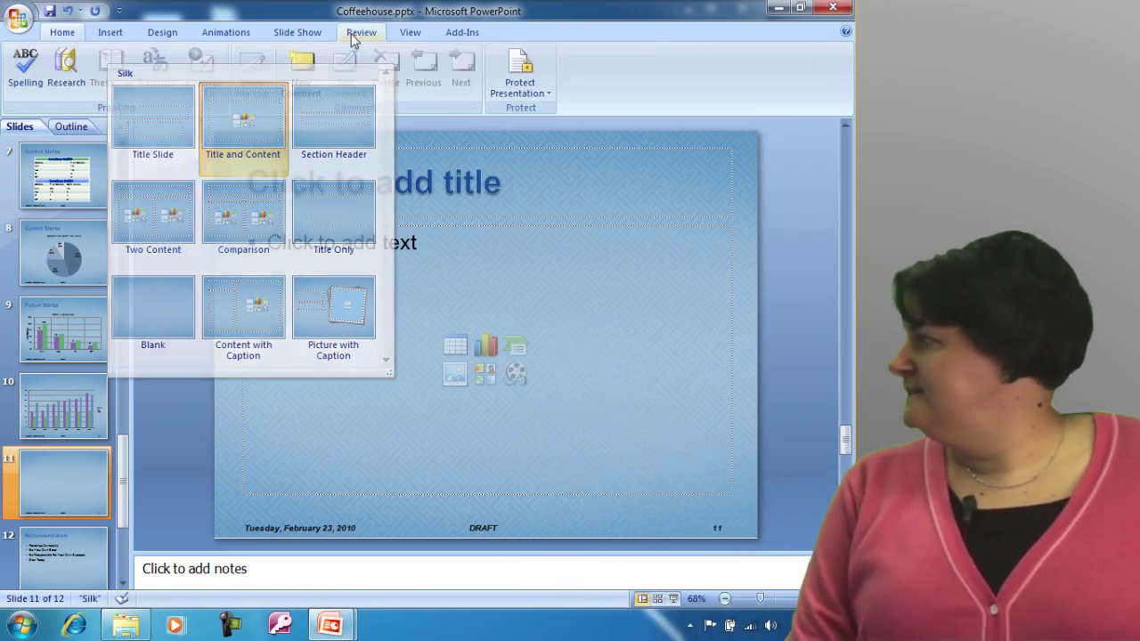
pyautogui.click(411, 32)
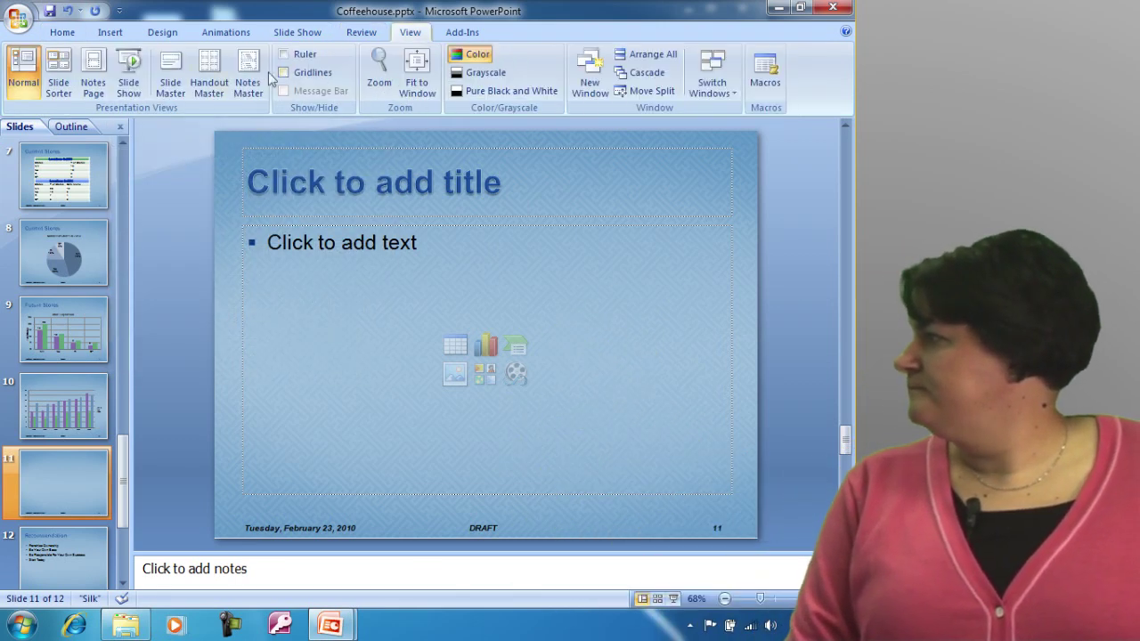
# Reopen Slide Master view and select the top-level Silk master thumbnail.
pyautogui.click(169, 69)
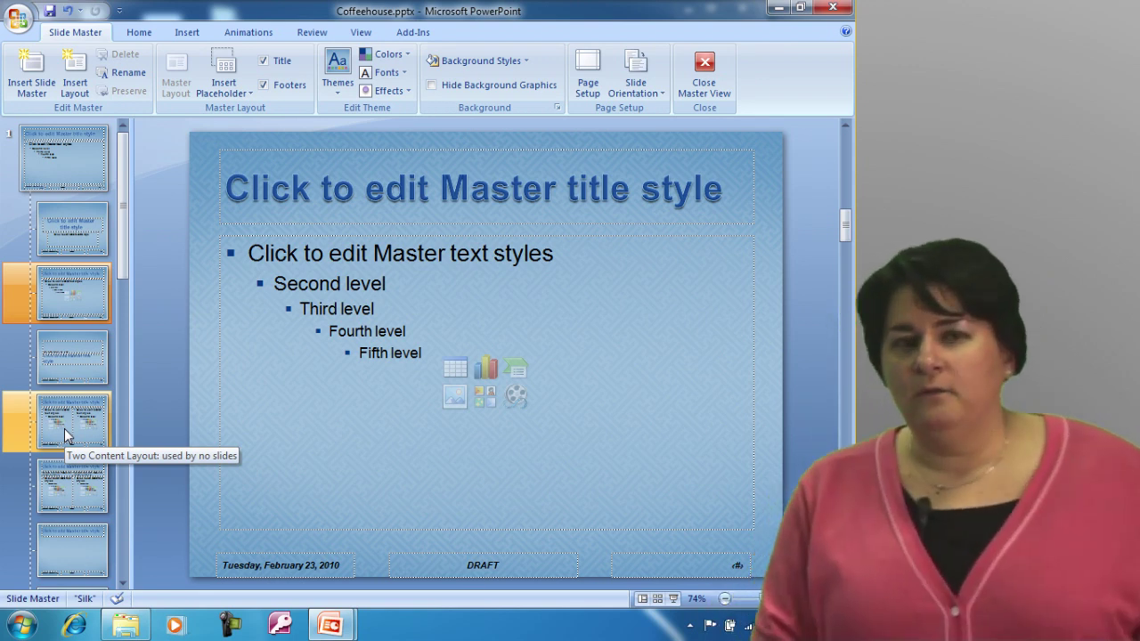
pyautogui.click(75, 170)
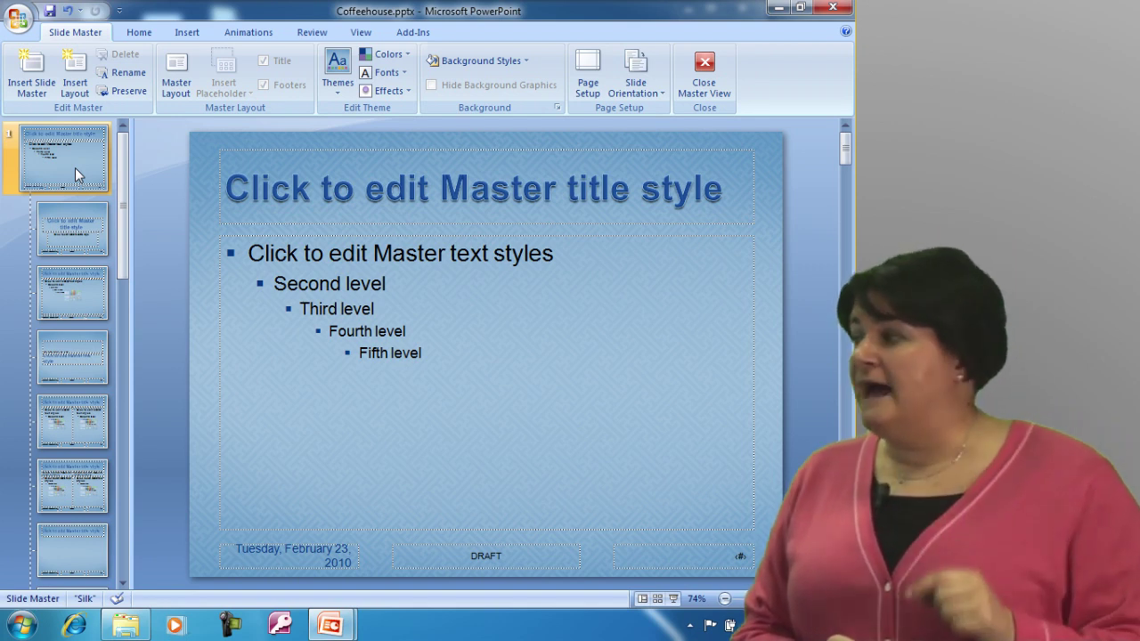
# Make the Silk master's title placeholder text italic and Red.
pyautogui.click(69, 231)
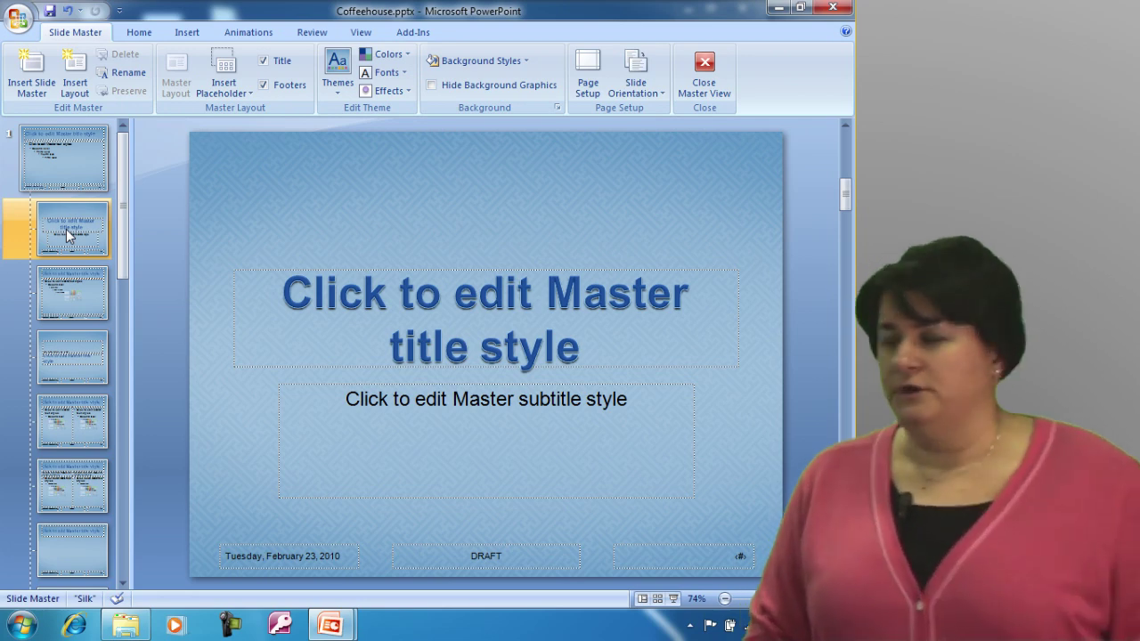
pyautogui.click(83, 178)
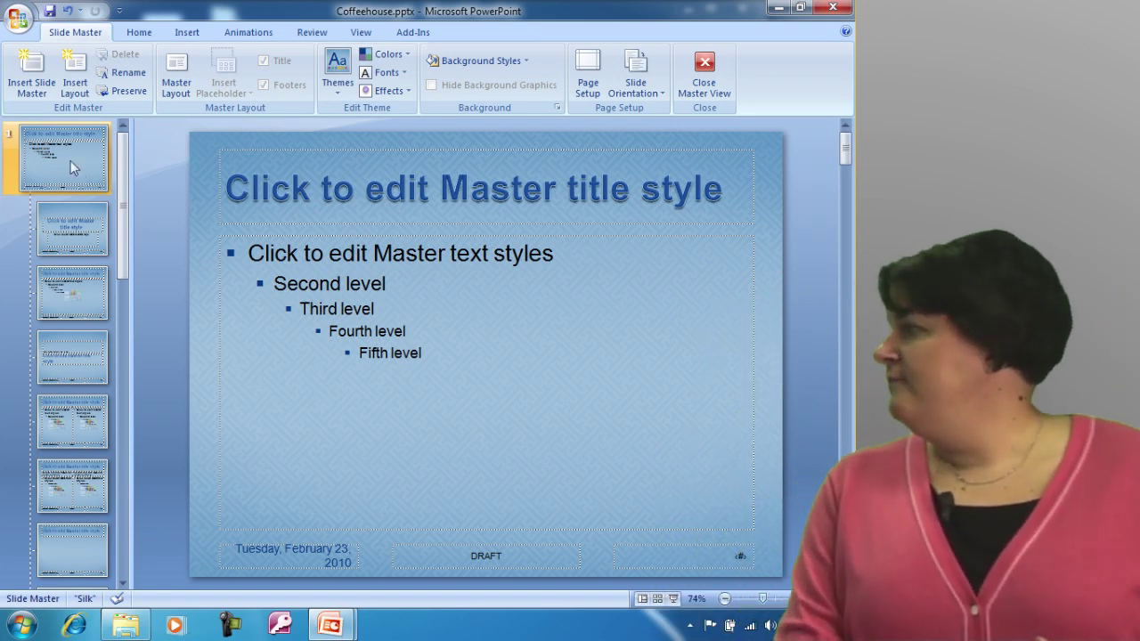
pyautogui.click(224, 155)
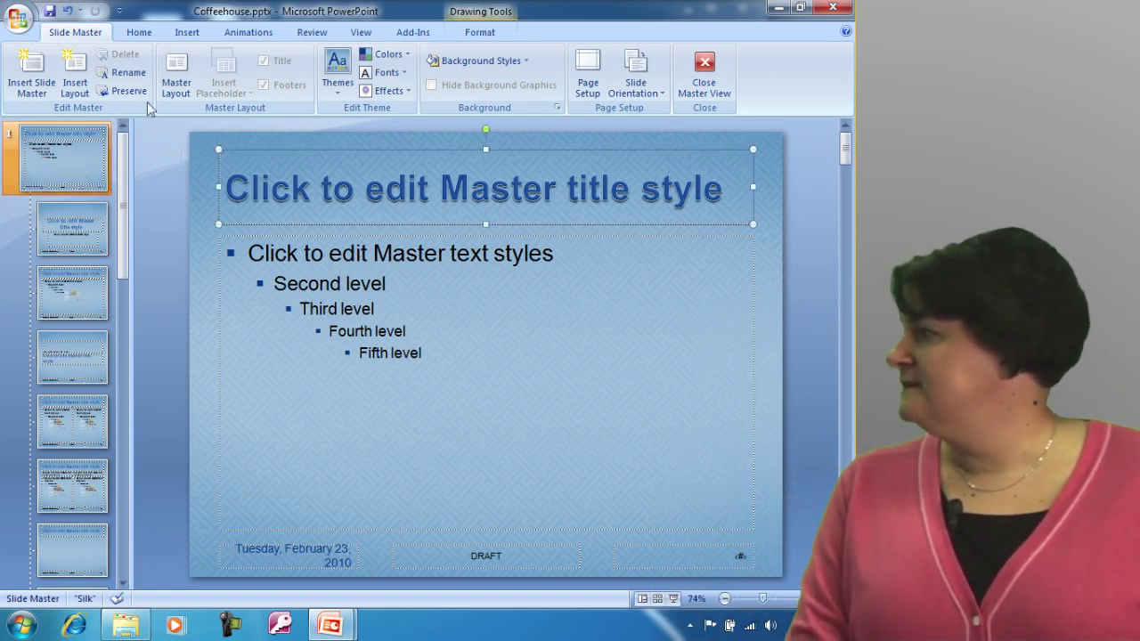
pyautogui.click(144, 36)
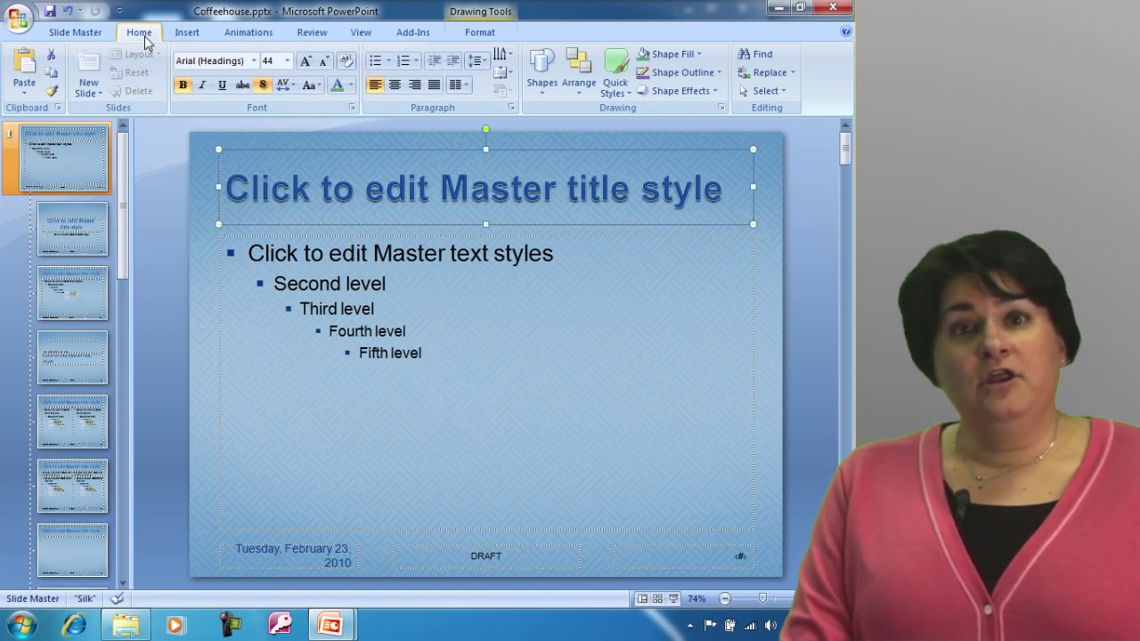
pyautogui.click(203, 85)
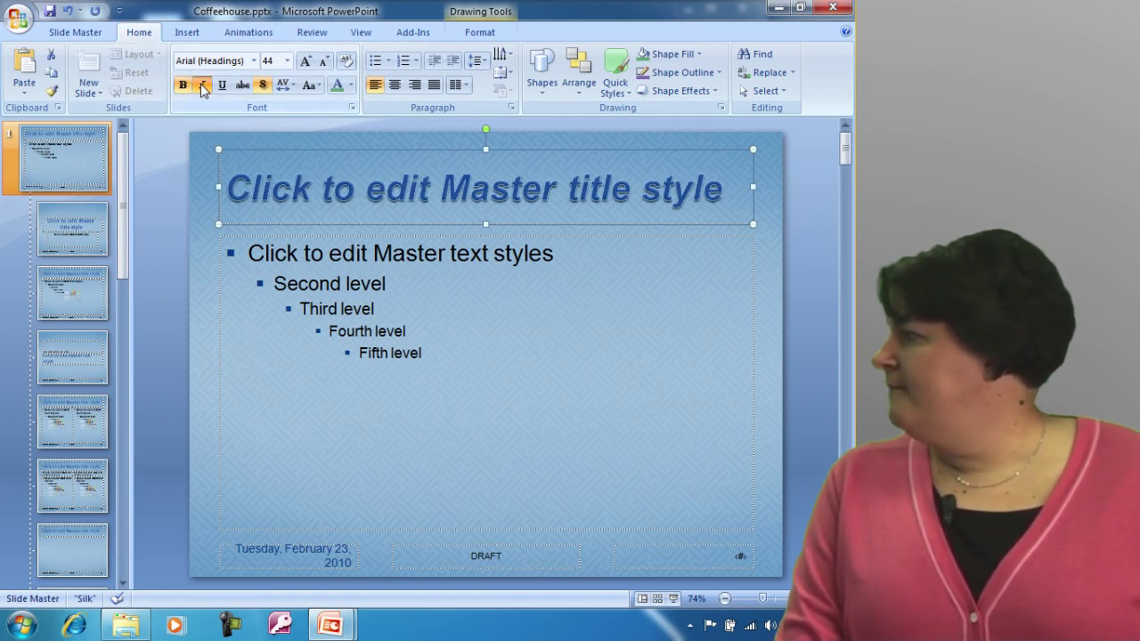
pyautogui.click(350, 85)
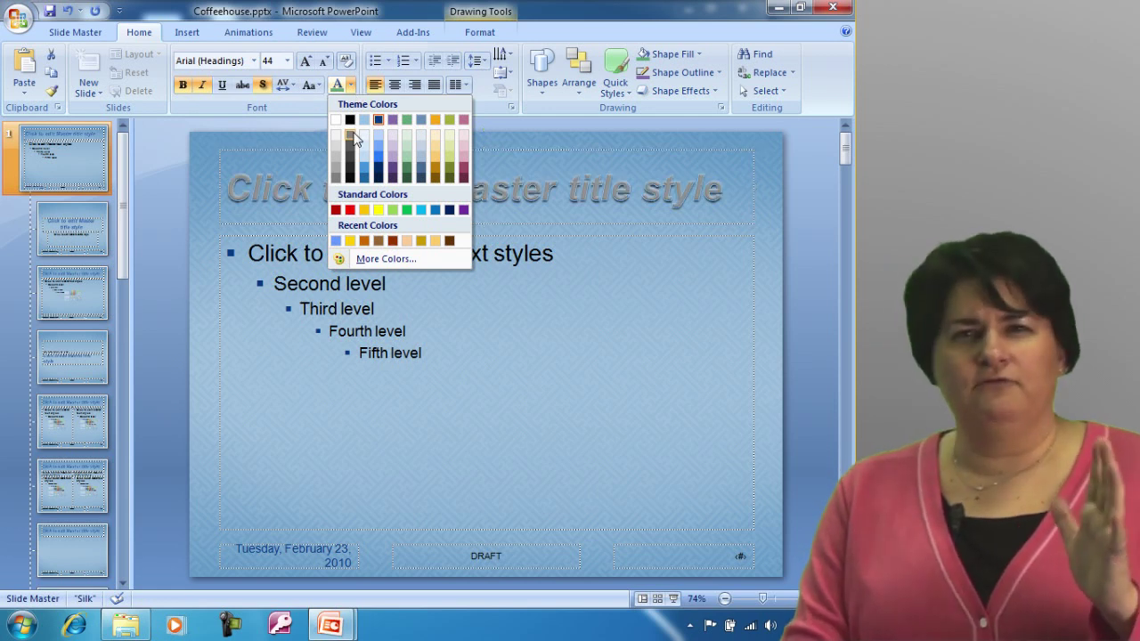
pyautogui.click(350, 209)
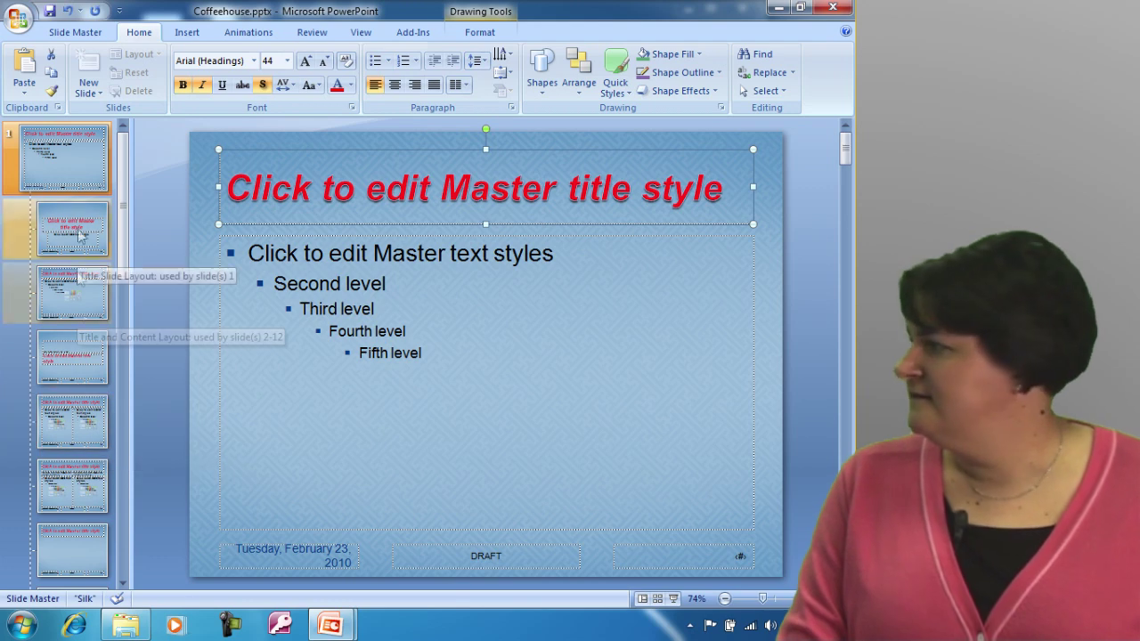
pyautogui.click(80, 33)
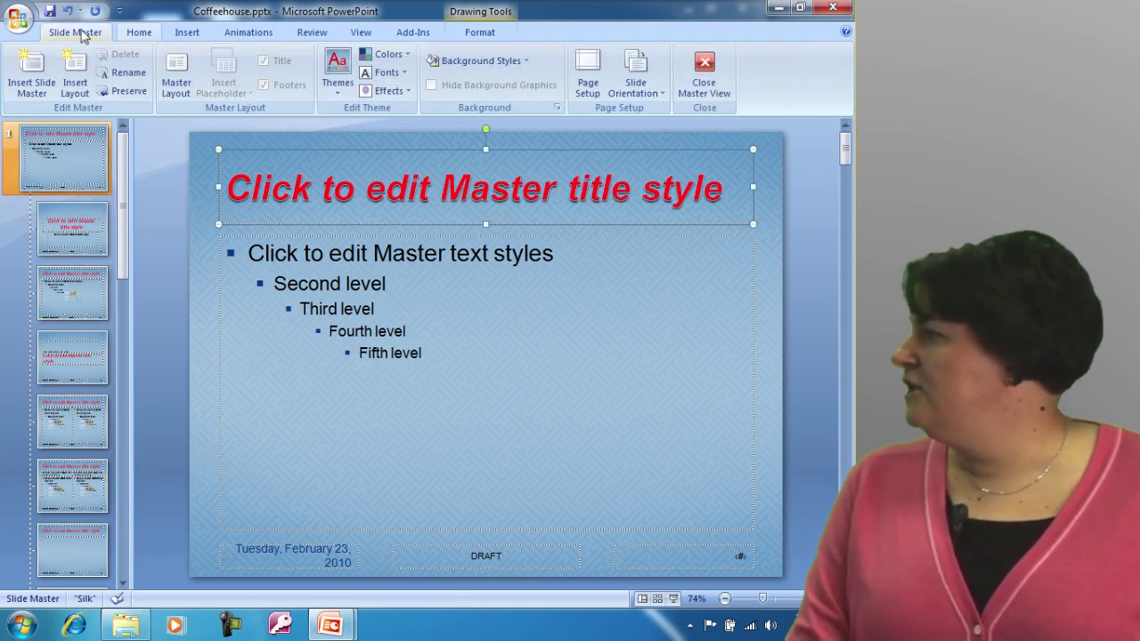
# Close Master View and browse slides 1–4 to check their red italic titles.
pyautogui.click(704, 73)
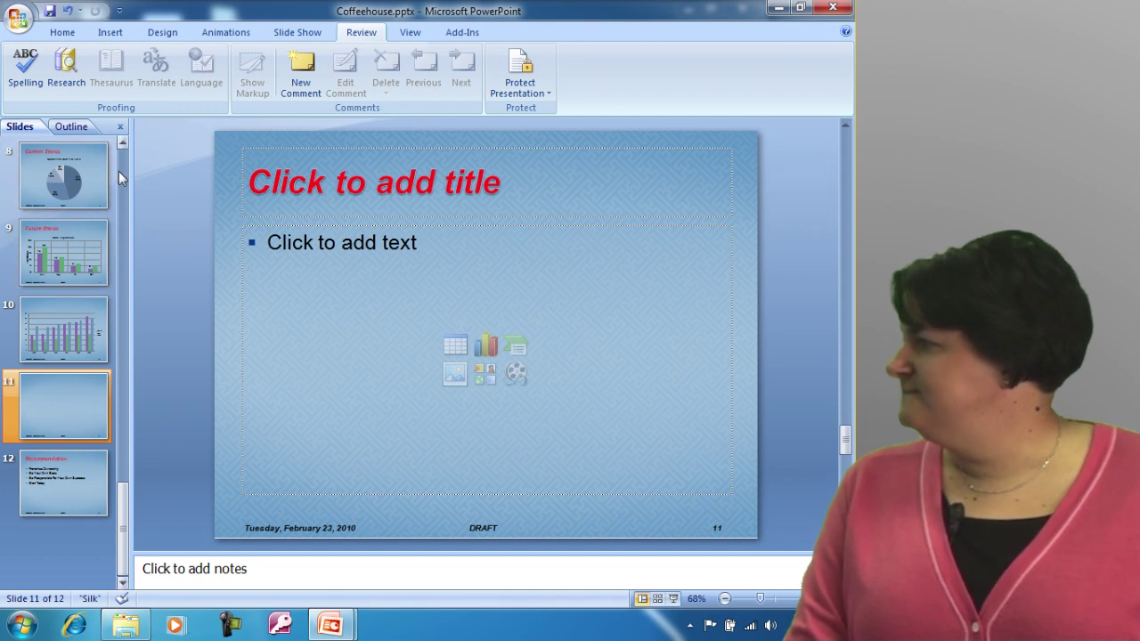
pyautogui.press('Home')
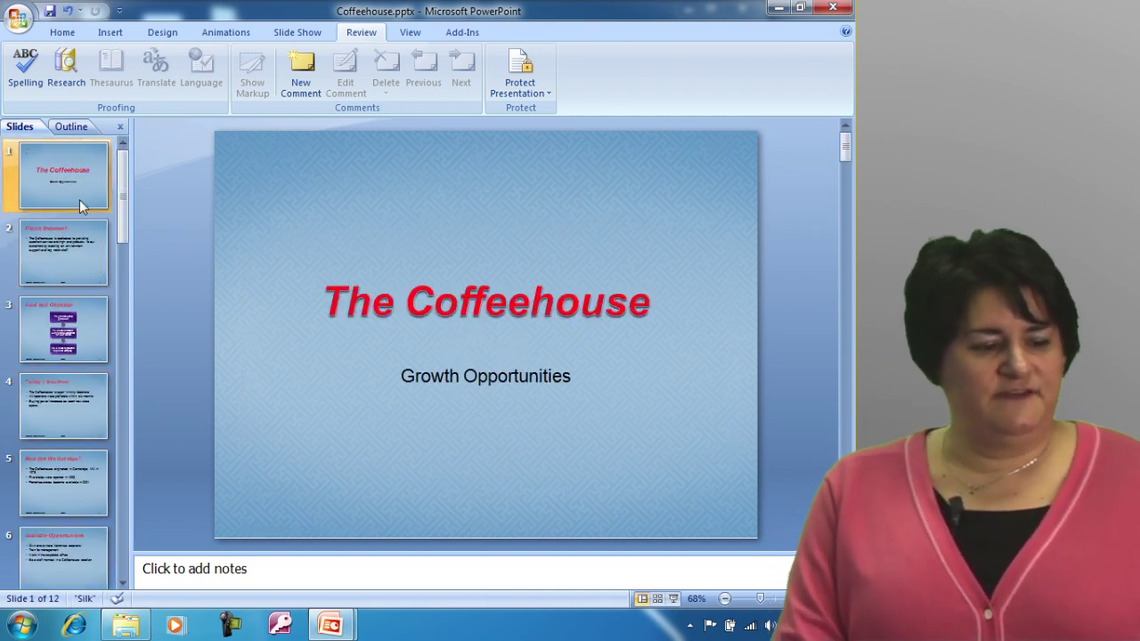
pyautogui.click(87, 268)
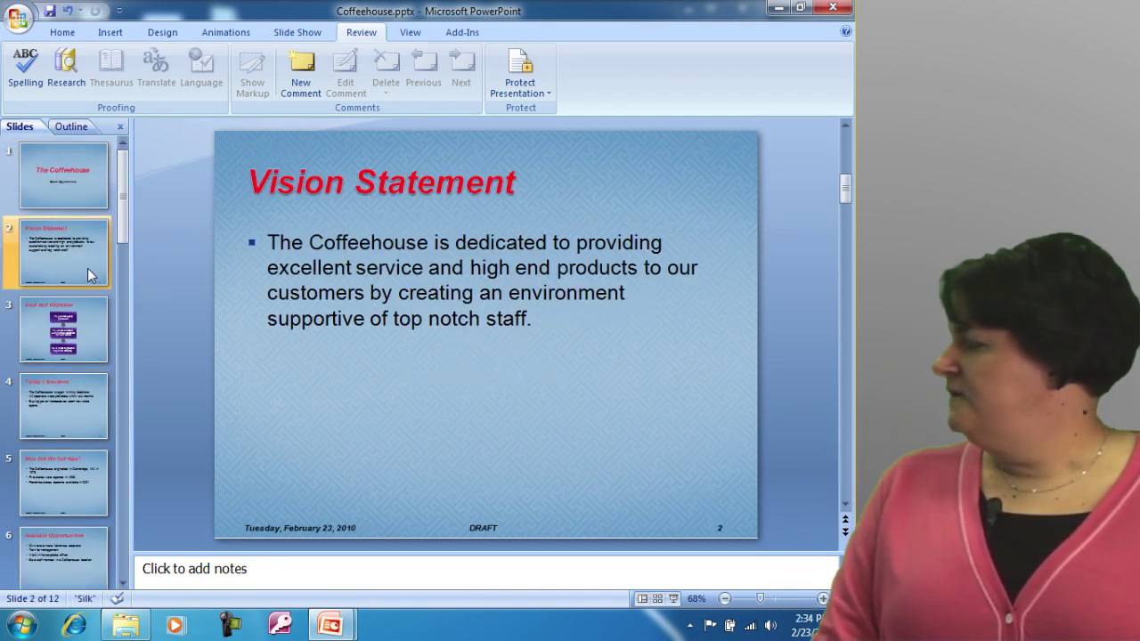
pyautogui.scroll(-1, 87, 268)
pyautogui.click(88, 267)
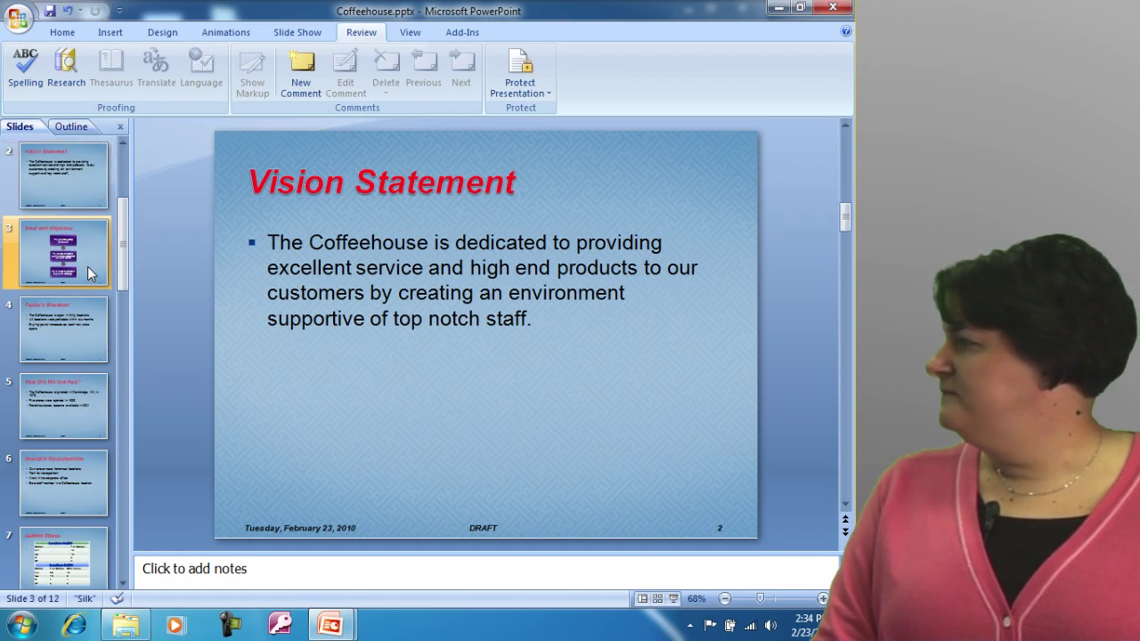
pyautogui.click(87, 322)
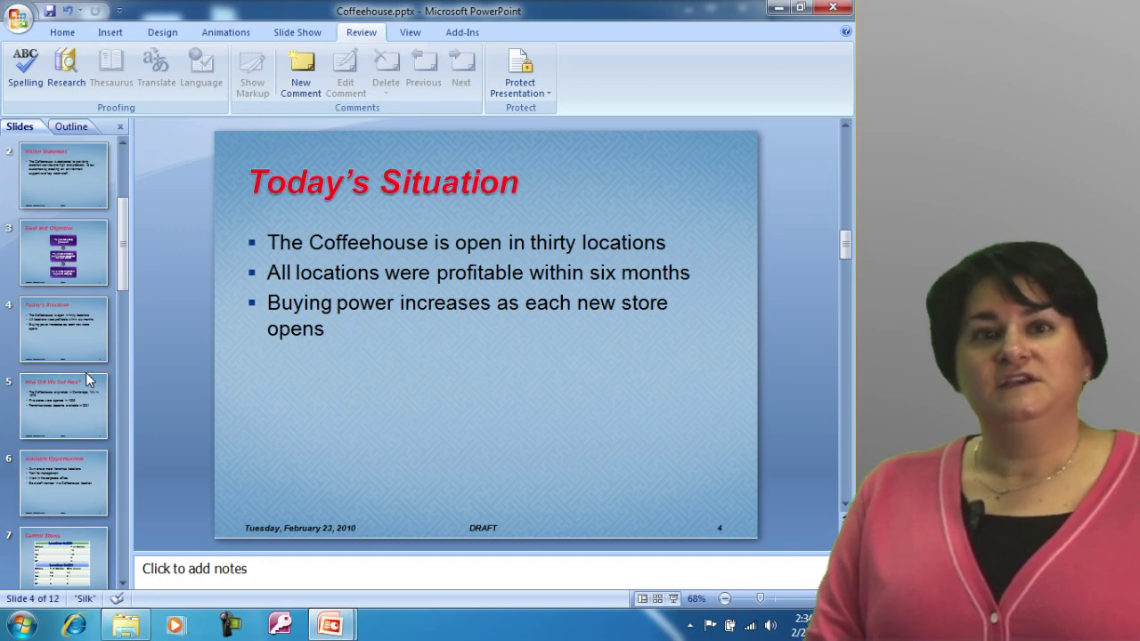
pyautogui.click(410, 32)
# In Slide Master view, make the Title Slide layout's title Purple and underlined.
pyautogui.click(176, 87)
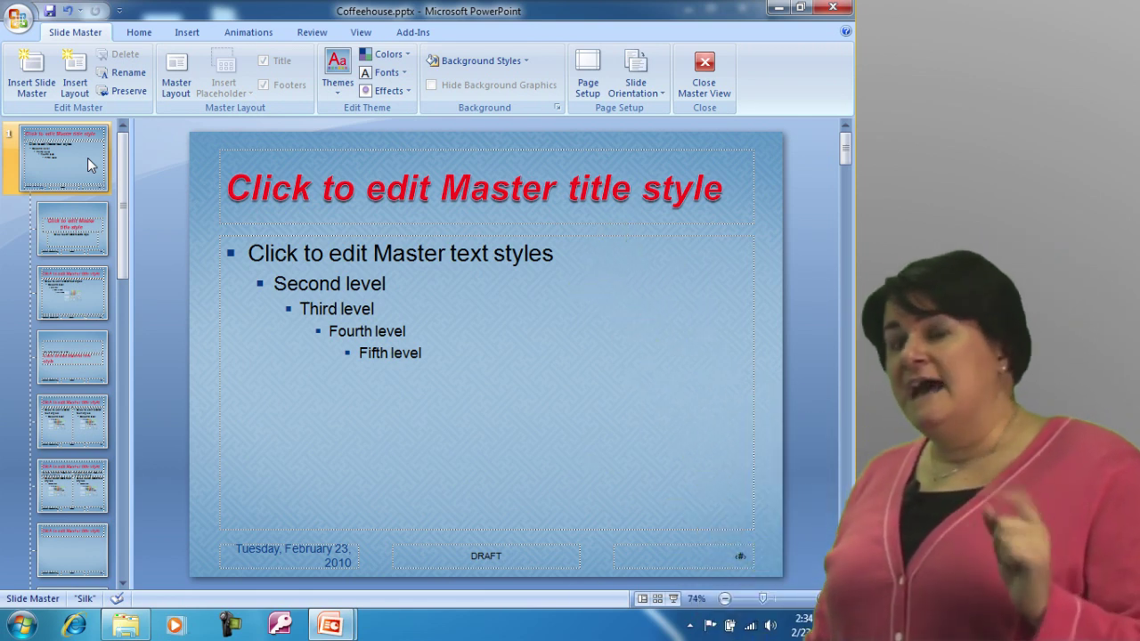
pyautogui.click(101, 253)
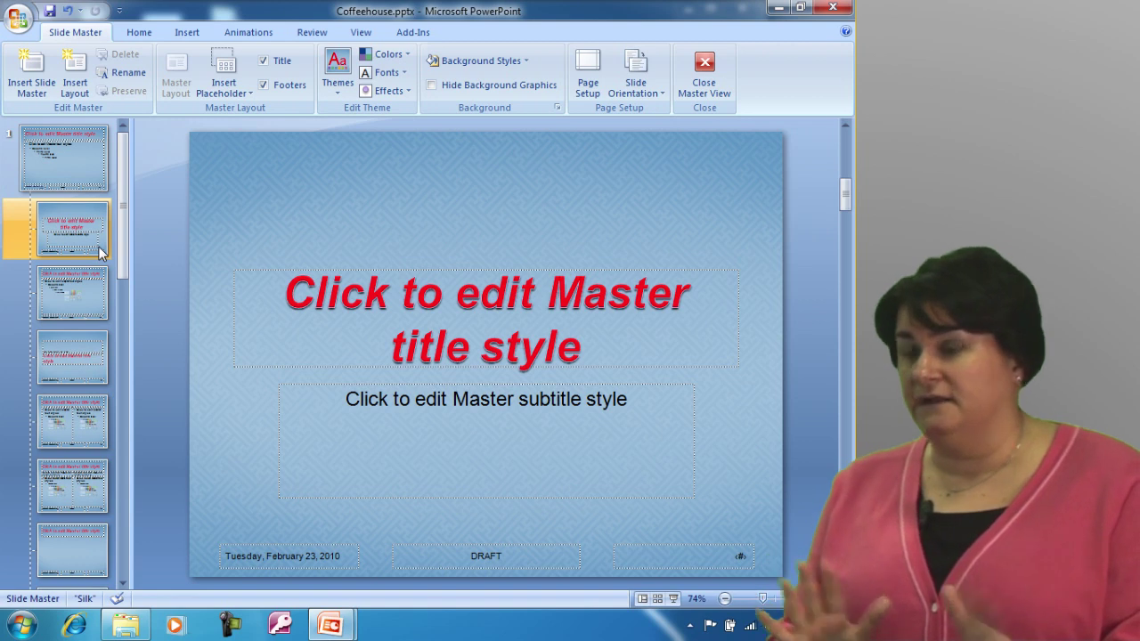
pyautogui.click(247, 278)
pyautogui.click(139, 32)
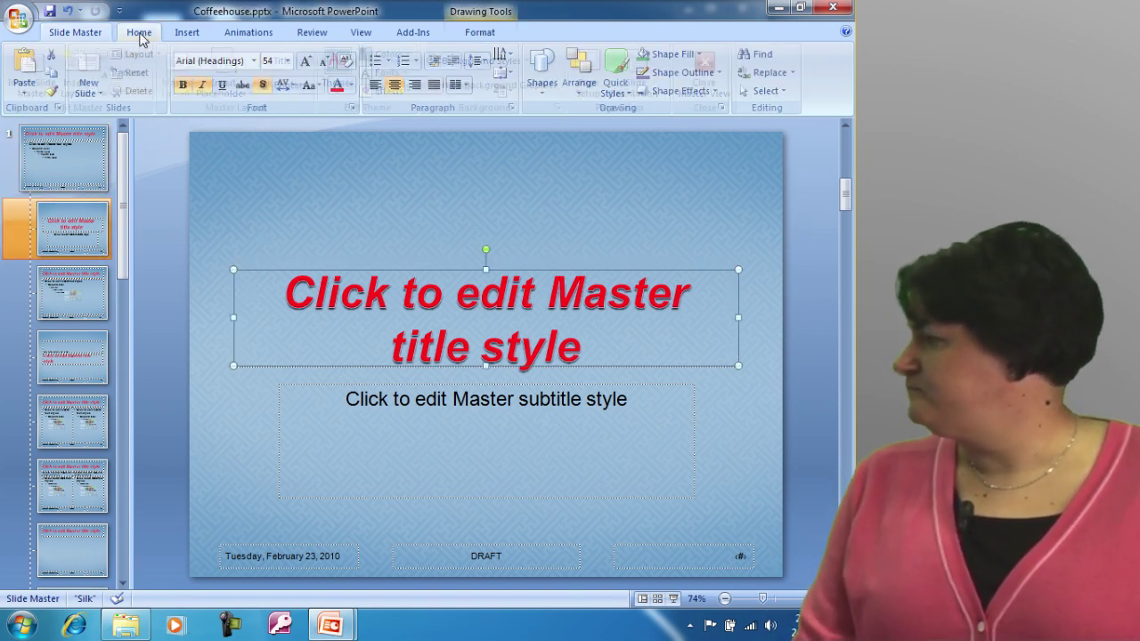
pyautogui.click(352, 86)
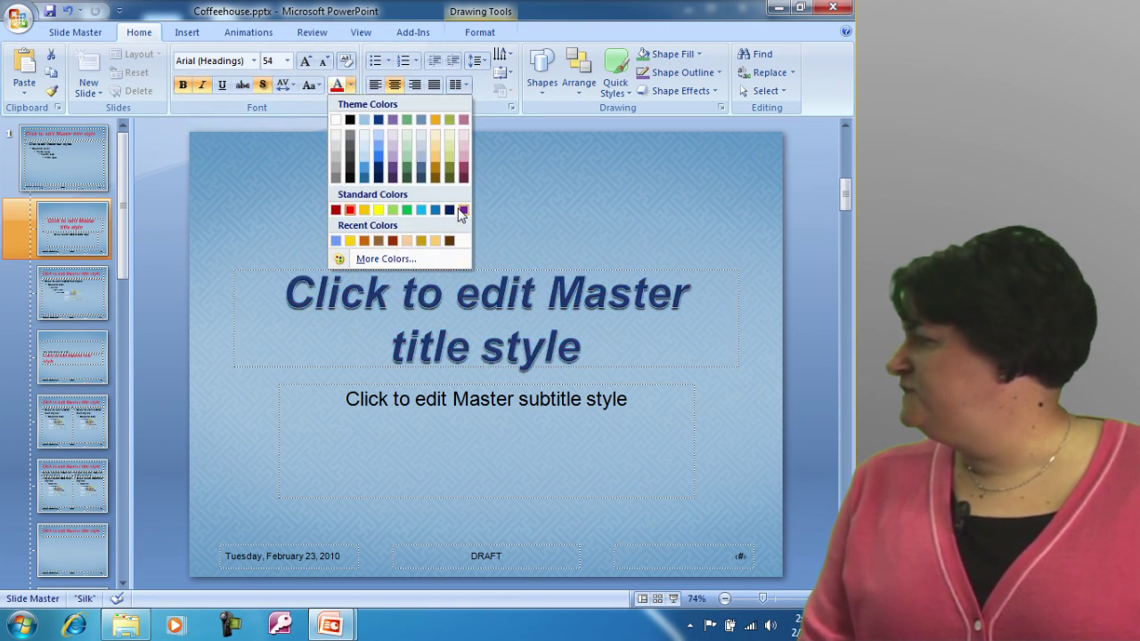
pyautogui.click(462, 210)
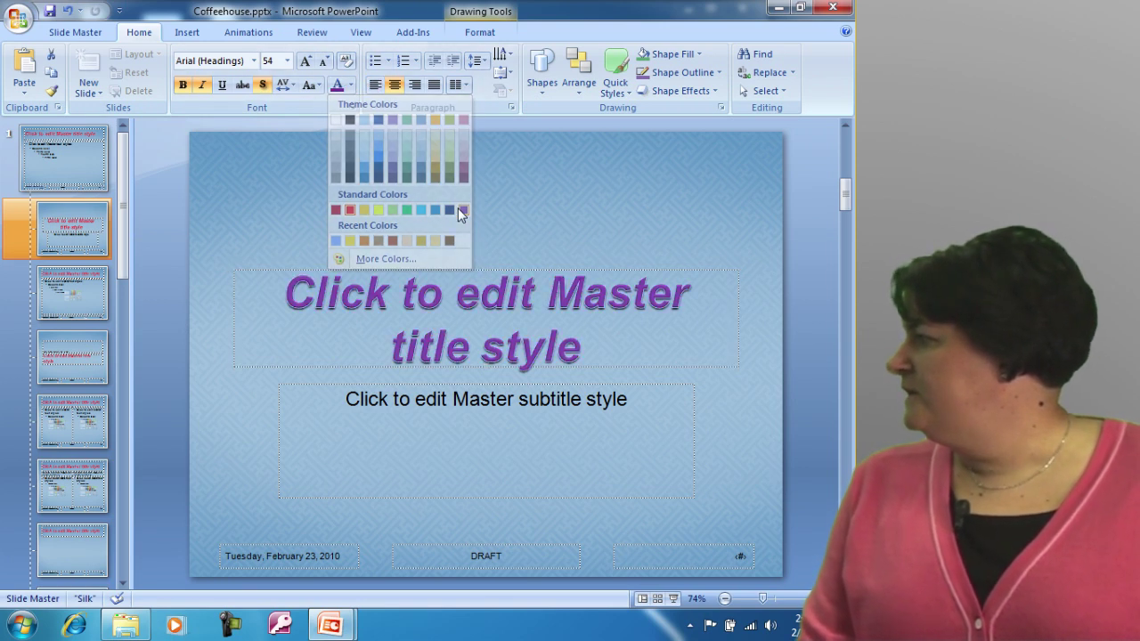
pyautogui.click(222, 86)
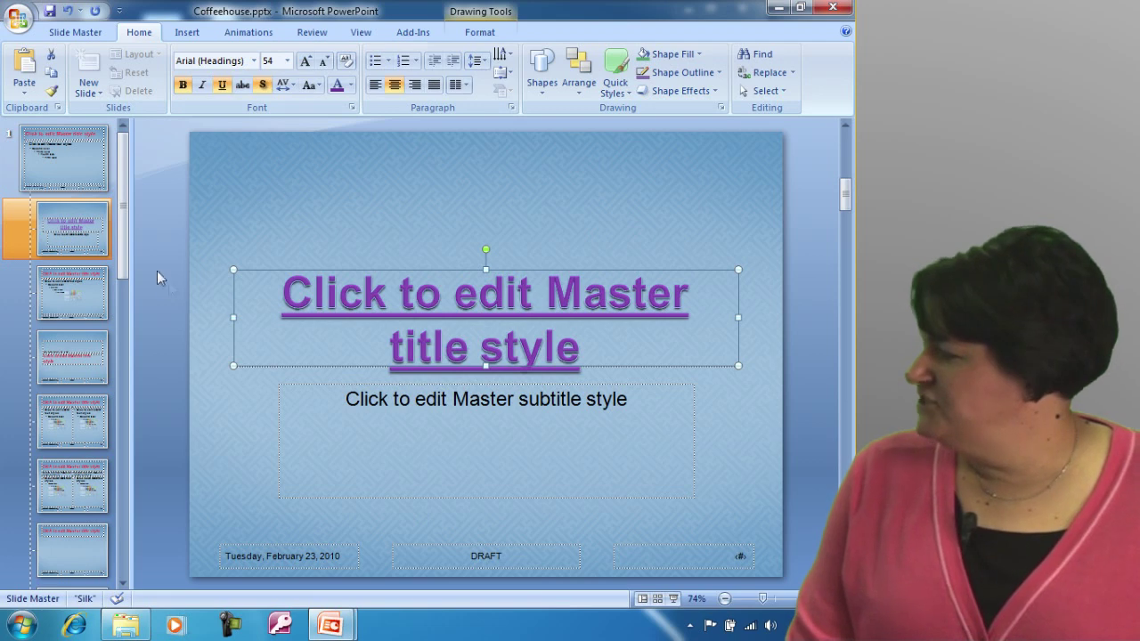
pyautogui.click(98, 294)
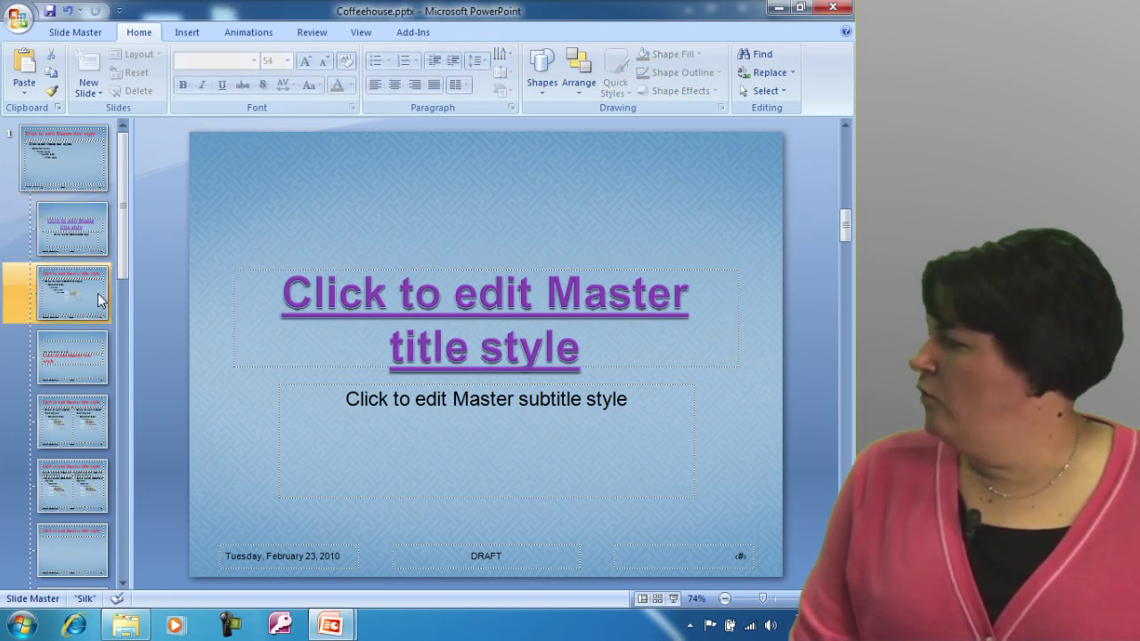
# Review the Section Header, Two Content and Comparison layouts and the master, then close Master View.
pyautogui.click(89, 356)
pyautogui.click(89, 420)
pyautogui.click(89, 478)
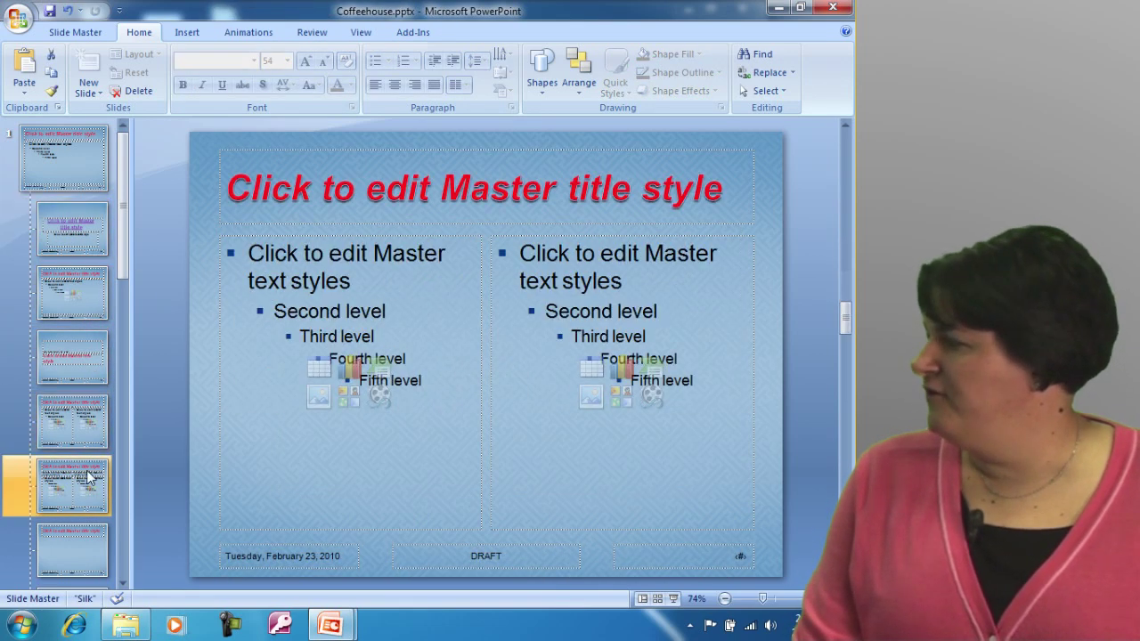
pyautogui.click(86, 177)
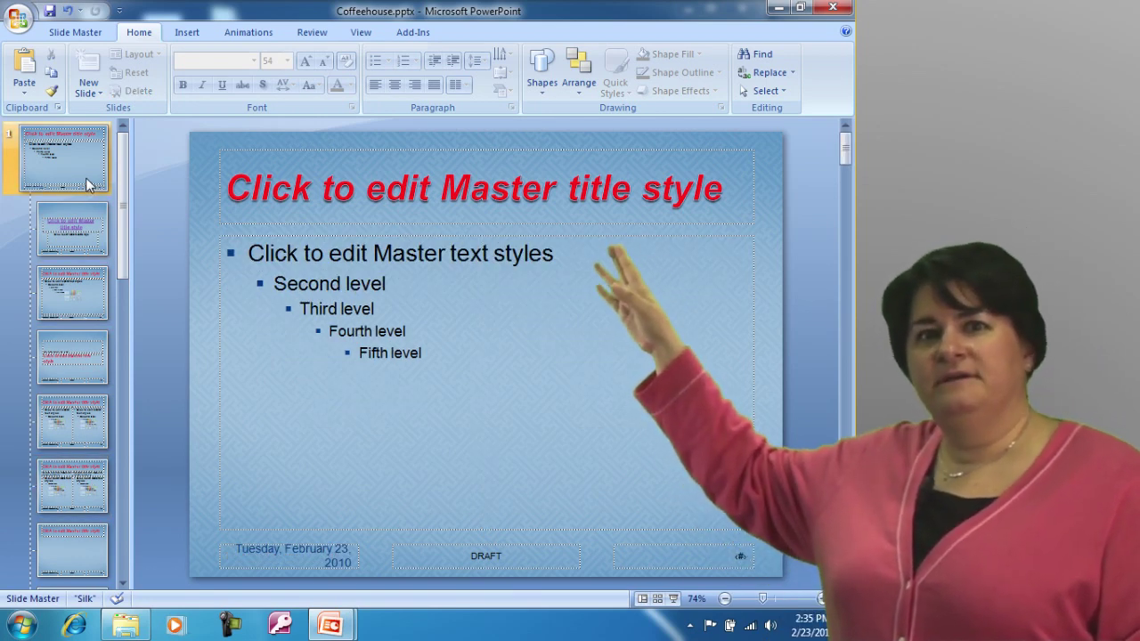
pyautogui.click(87, 34)
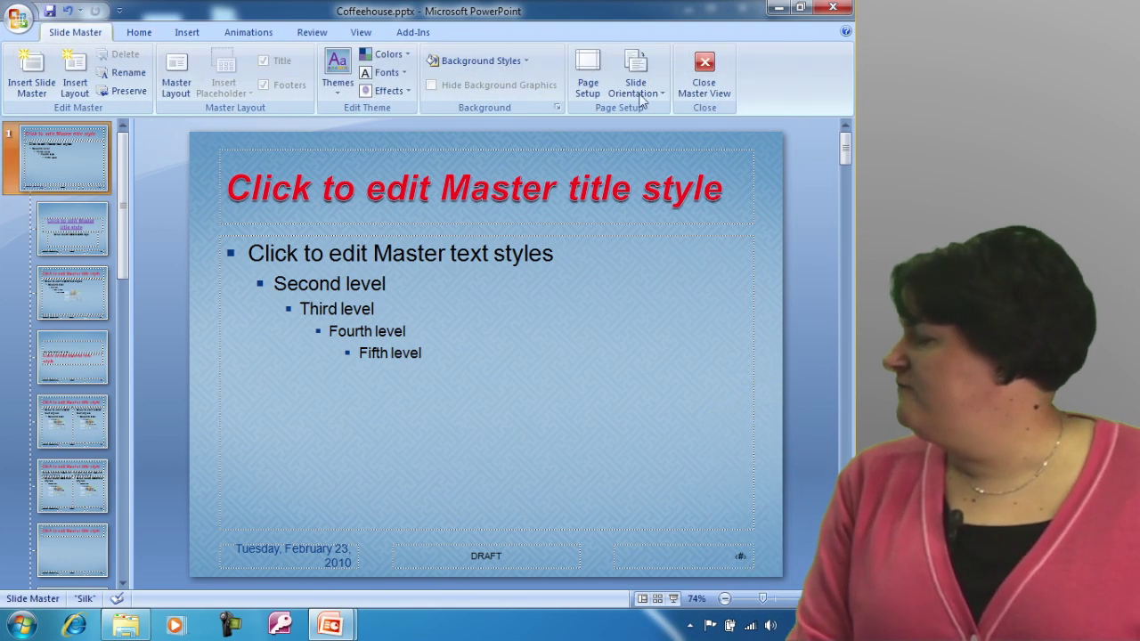
pyautogui.click(700, 92)
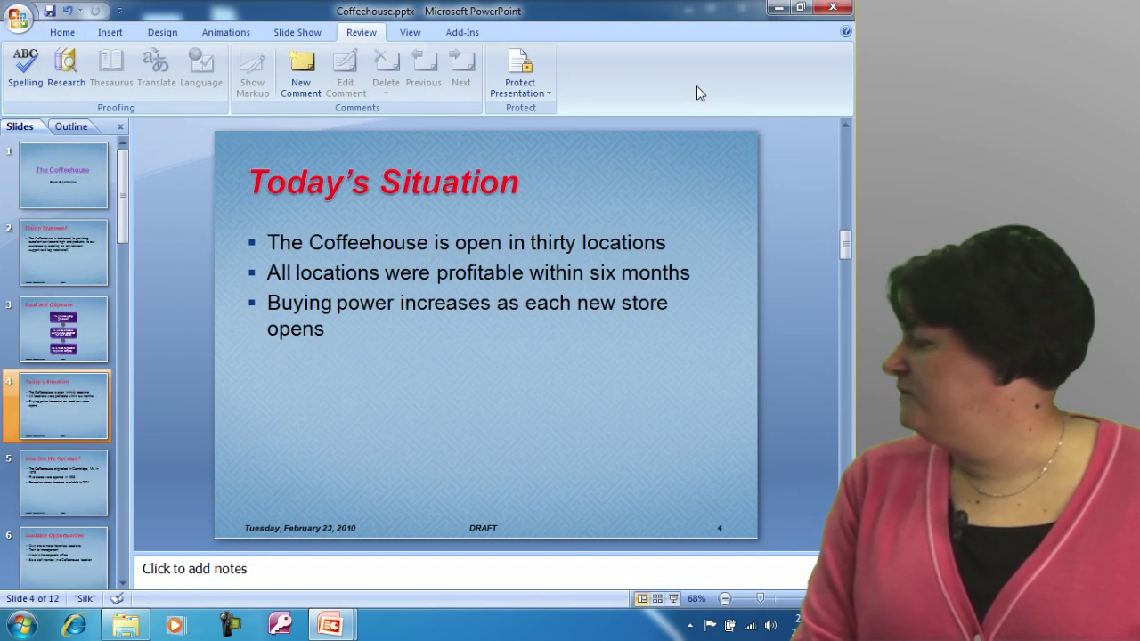
# Select slide 1, The Coffeehouse title slide, and bring up the Home ribbon.
pyautogui.click(82, 179)
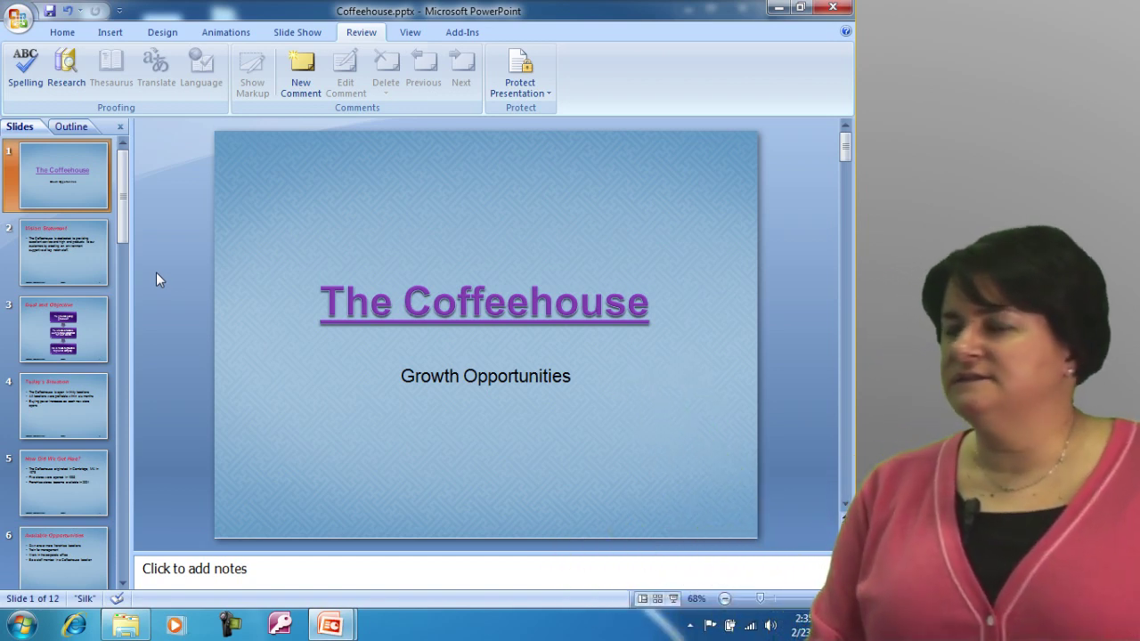
pyautogui.click(60, 34)
# Insert a new slide 2 using the Title Slide layout.
pyautogui.click(85, 68)
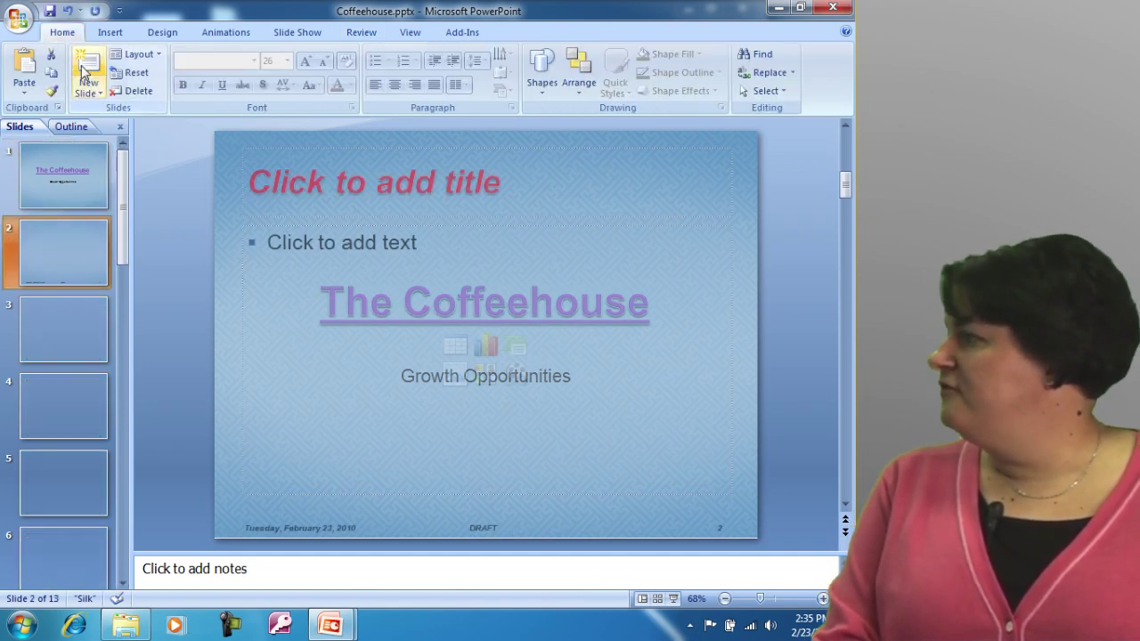
pyautogui.click(138, 55)
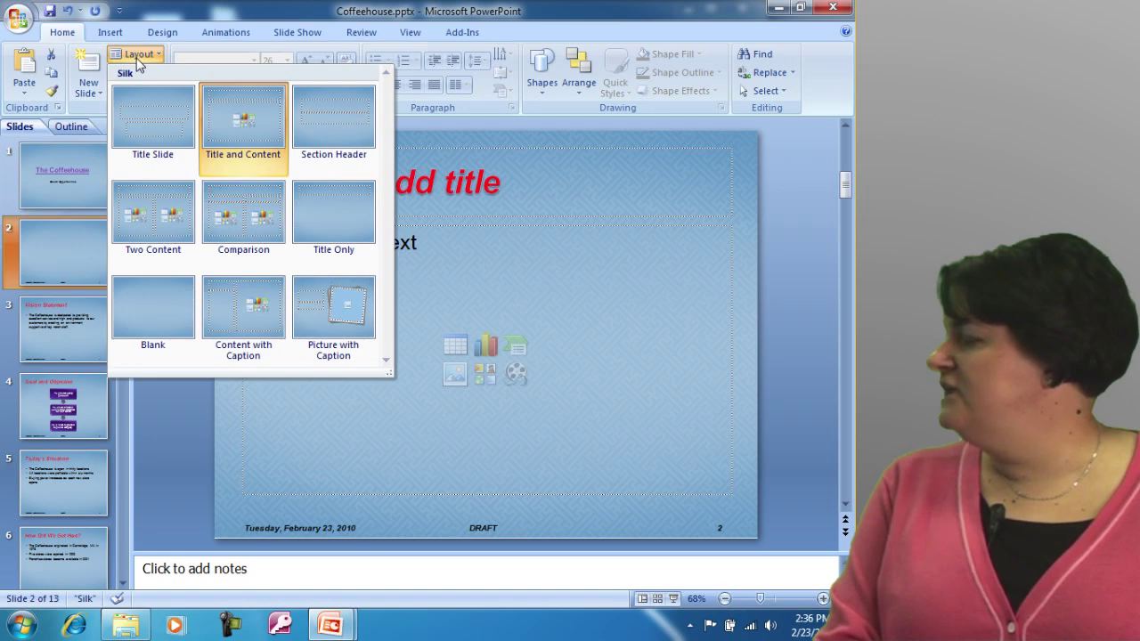
pyautogui.click(156, 112)
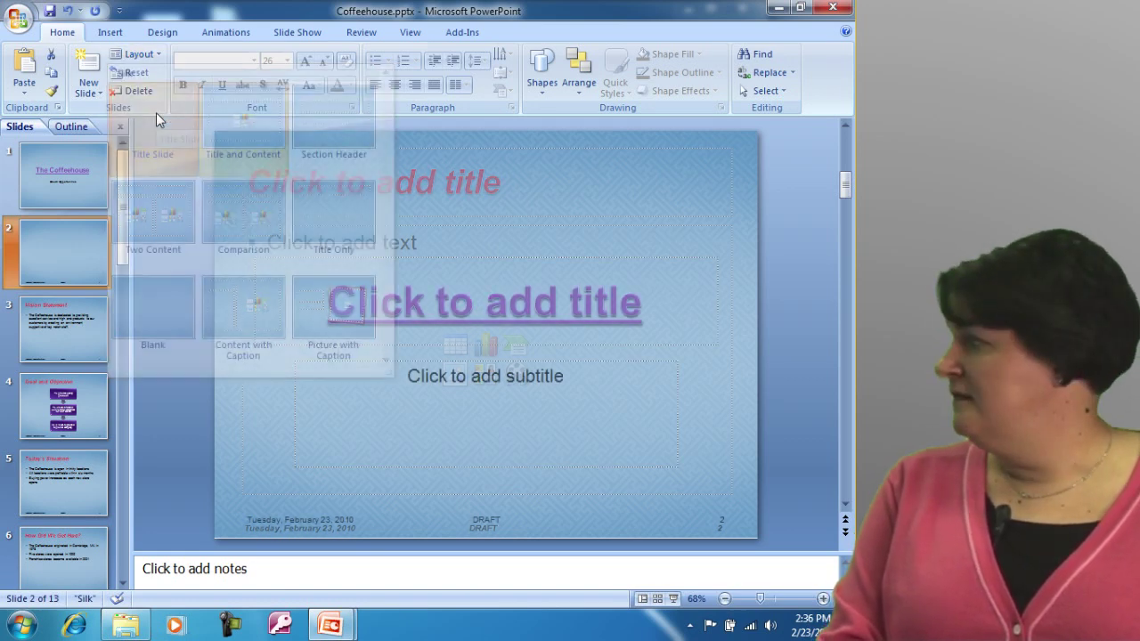
# Title the new slide 'My New Title'.
pyautogui.click(474, 307)
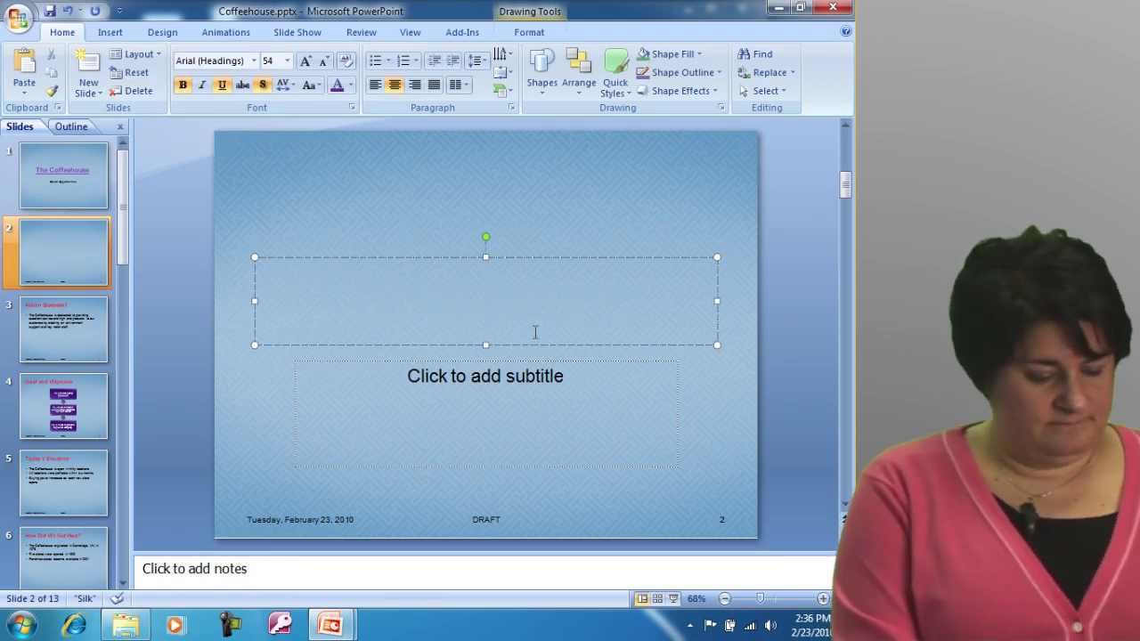
pyautogui.write('My New tit')
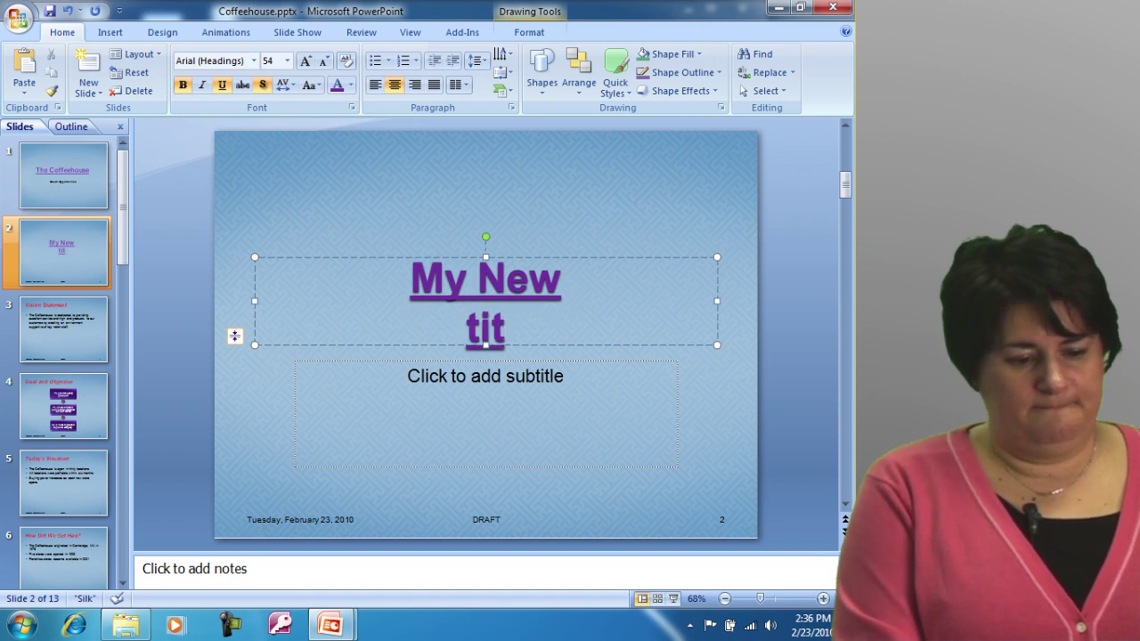
pyautogui.press('BackSpace')
pyautogui.press('BackSpace')
pyautogui.press('BackSpace')
pyautogui.write('Title')
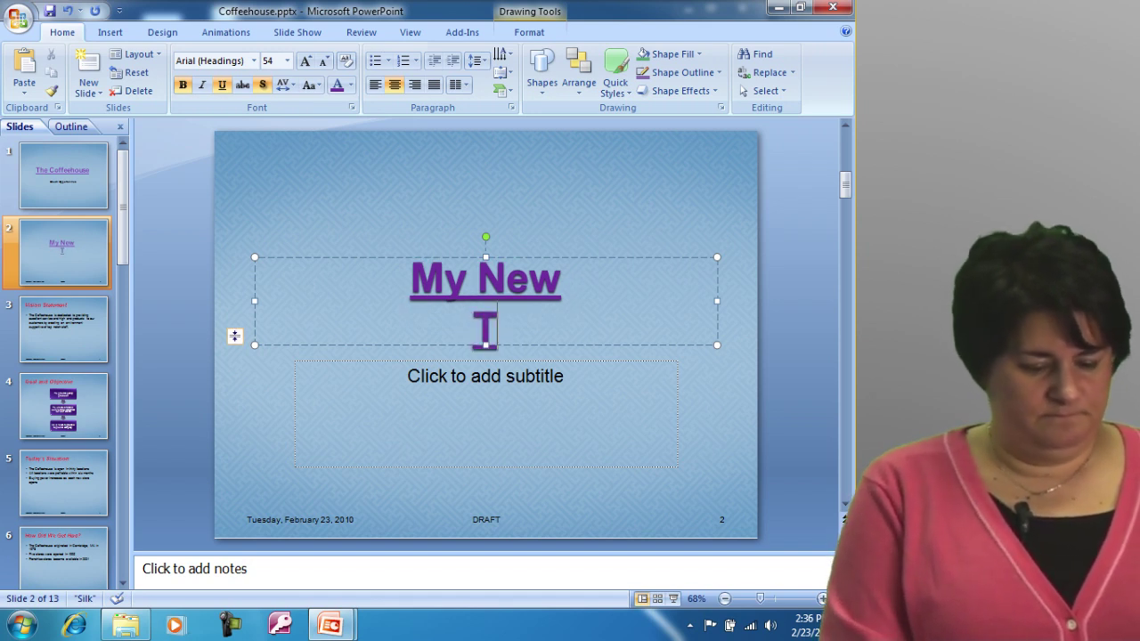
pyautogui.click(267, 428)
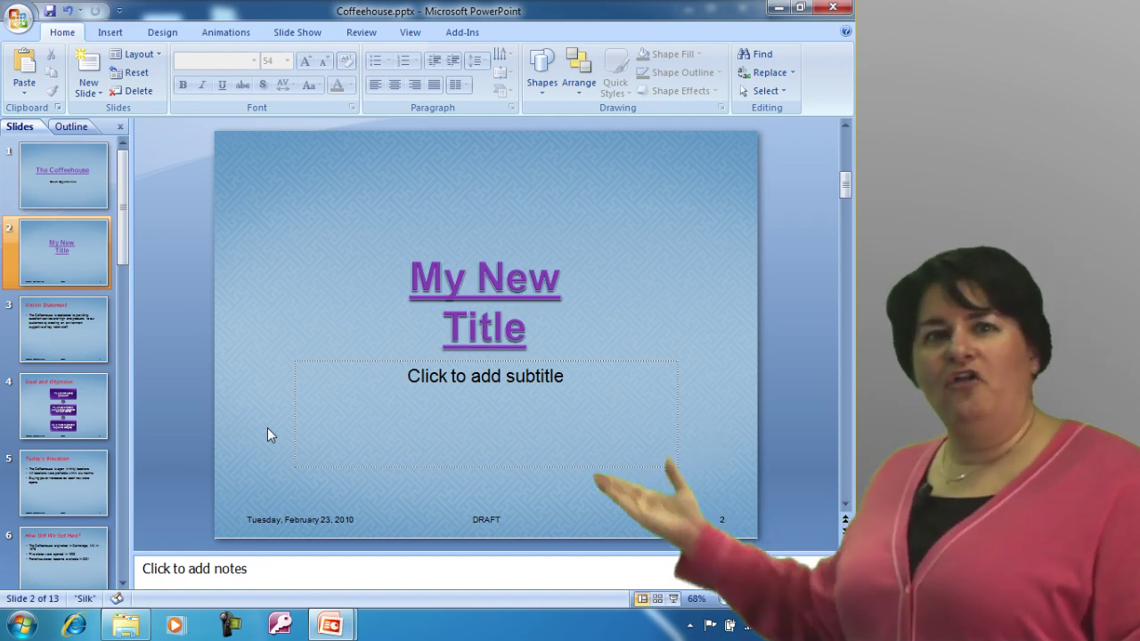